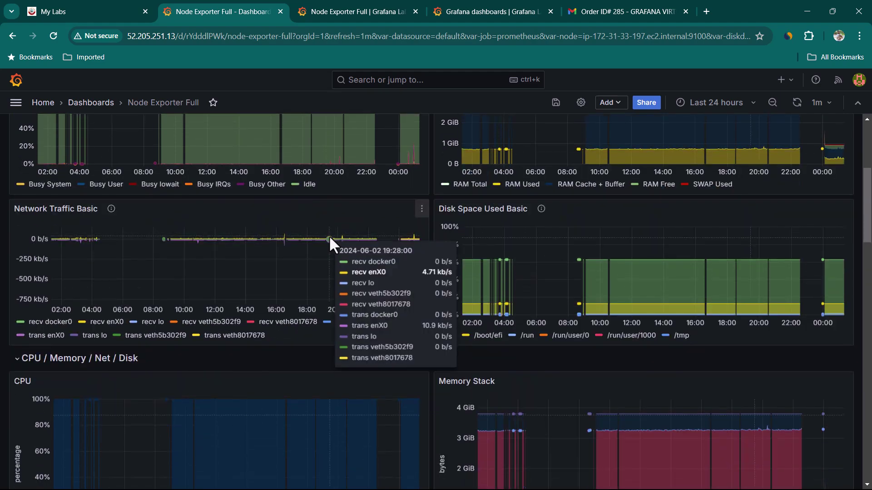
Look through the CPU, memory, network and disk graphs of the Node Exporter Full dashboard.
{"action": "scroll", "coordinate": [467, 302], "scroll_direction": "down", "scroll_amount": 3}
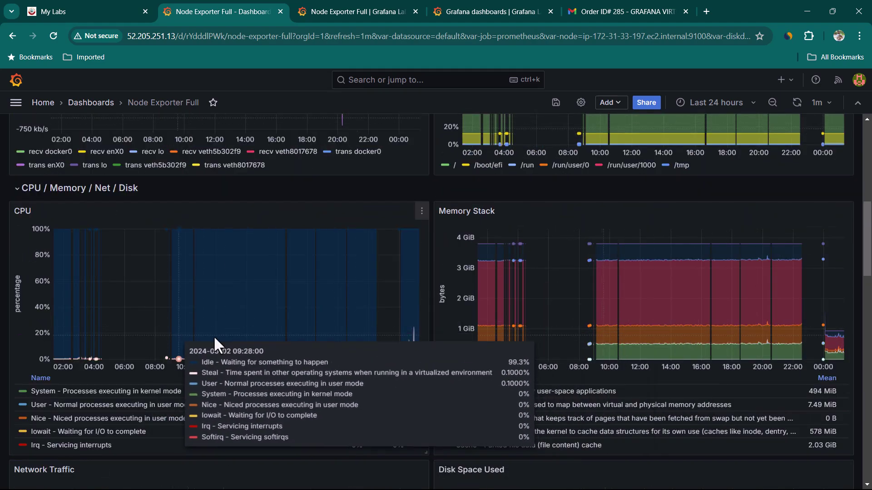
{"action": "scroll", "coordinate": [336, 376], "scroll_direction": "down", "scroll_amount": 3}
{"action": "scroll", "coordinate": [416, 364], "scroll_direction": "down", "scroll_amount": 4}
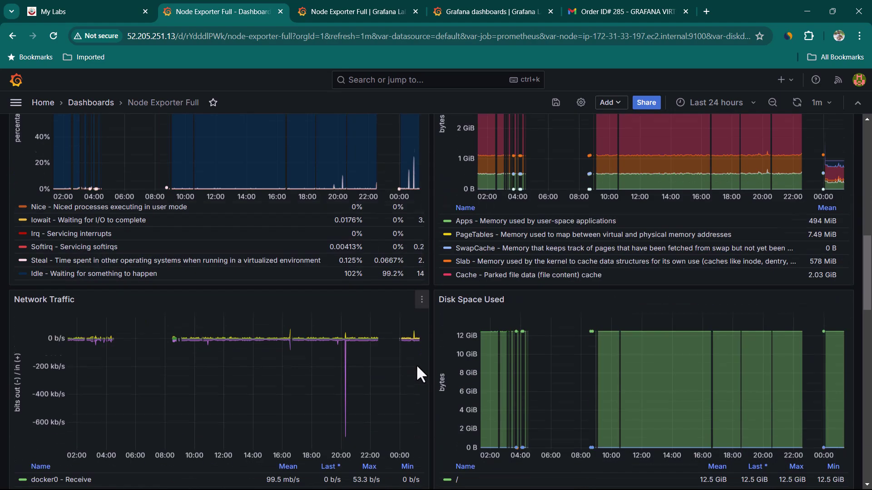
{"action": "scroll", "coordinate": [431, 393], "scroll_direction": "up", "scroll_amount": 15}
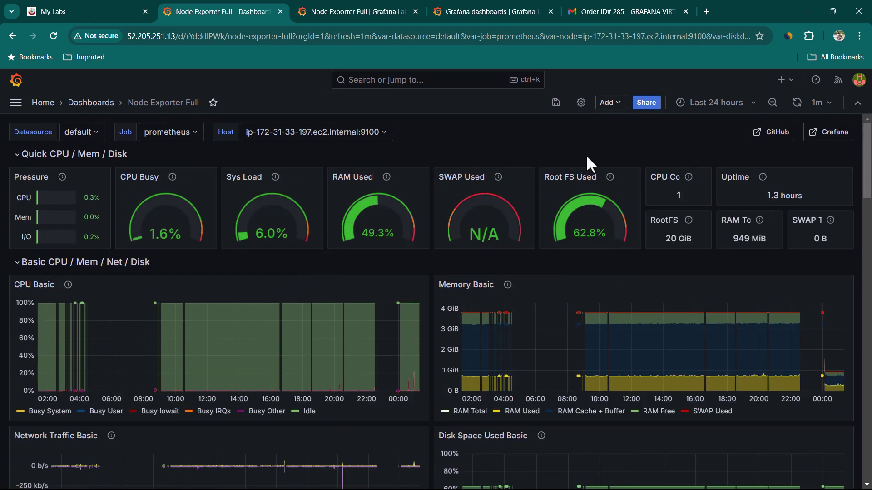
Go to the list of dashboards and create a new, empty dashboard.
{"action": "left_click", "coordinate": [16, 102]}
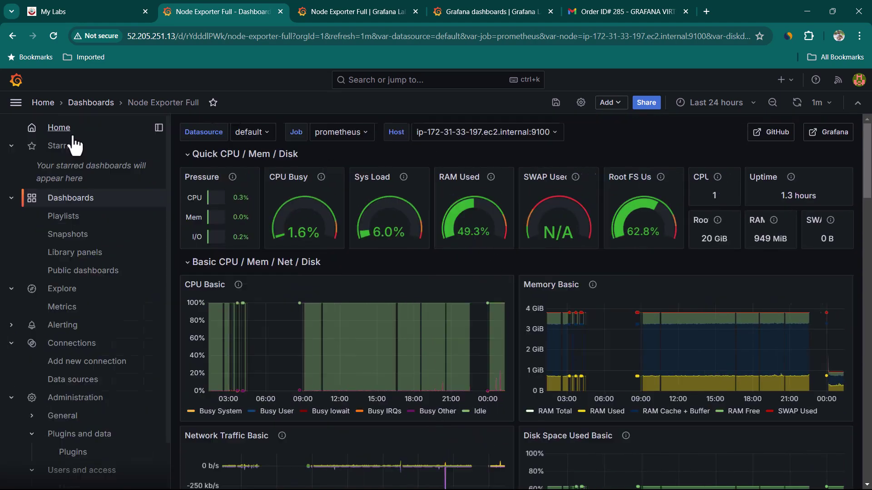
{"action": "left_click", "coordinate": [55, 200]}
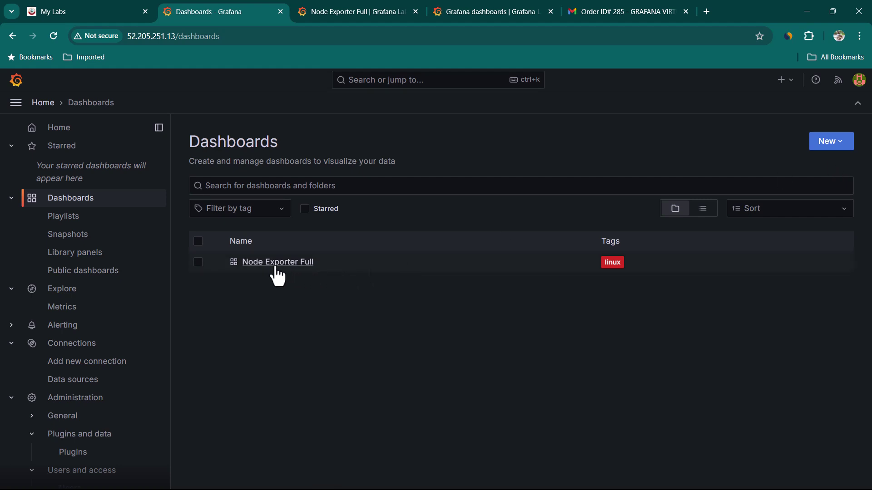
{"action": "left_click", "coordinate": [847, 146]}
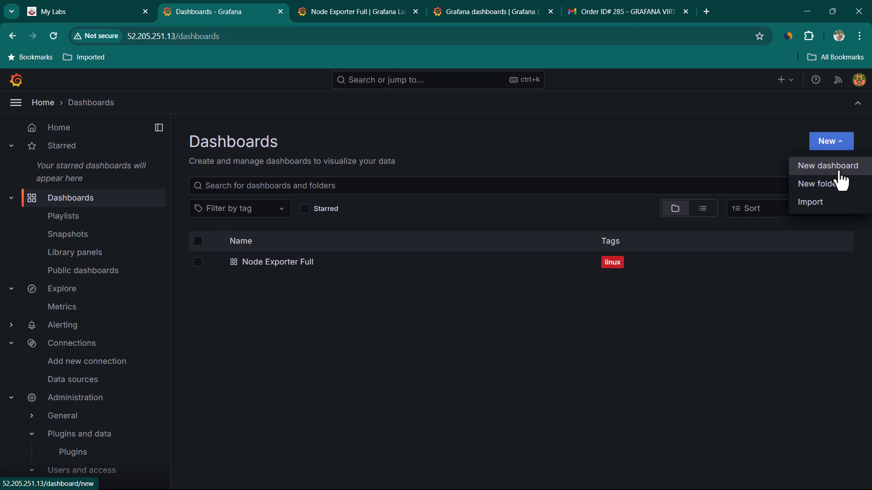
{"action": "left_click", "coordinate": [838, 171]}
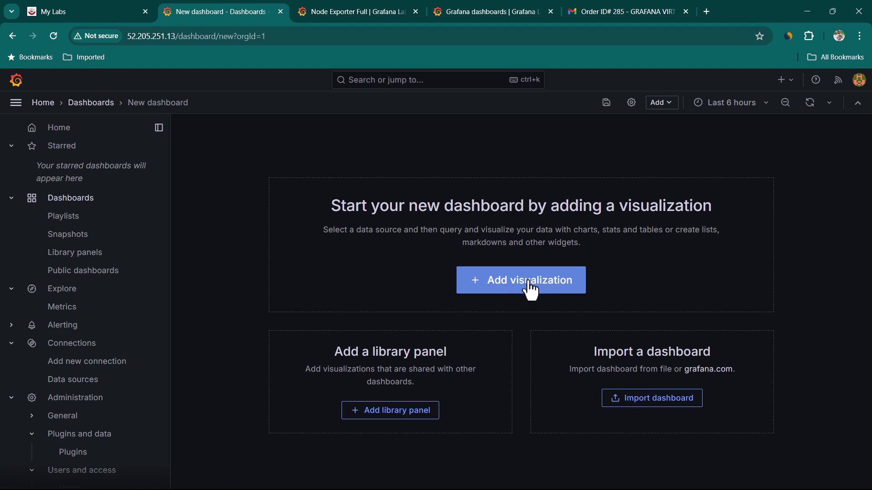
Add a visualization to the new dashboard with prometheus as its data source.
{"action": "left_click", "coordinate": [496, 282]}
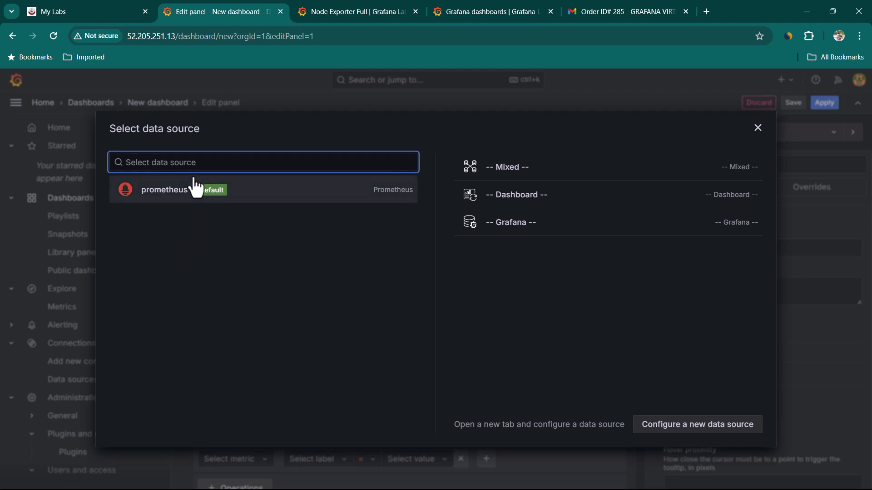
{"action": "left_click", "coordinate": [166, 193]}
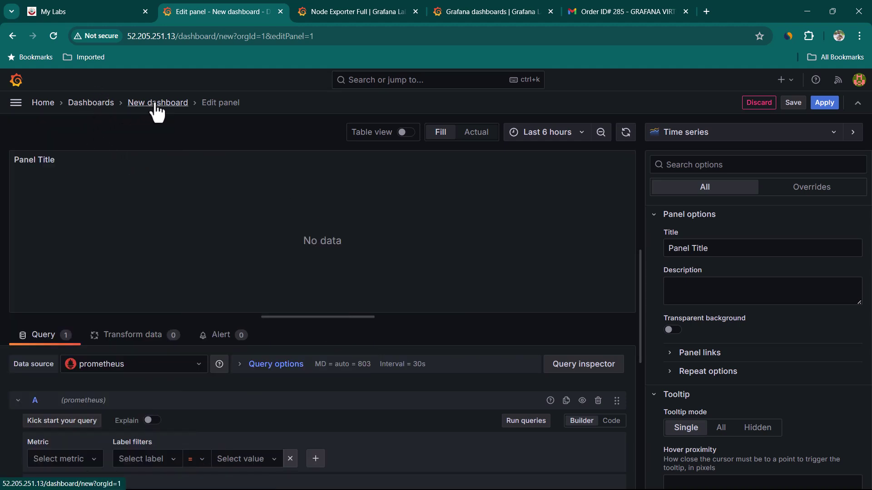
{"action": "left_click_drag", "start_coordinate": [240, 103], "coordinate": [199, 104]}
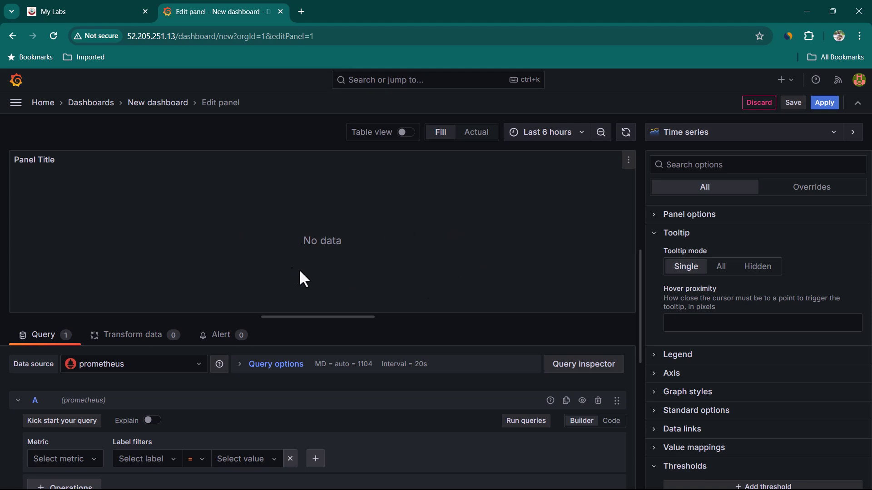
Check the available data sources and shrink the panel preview to give the query editor more room.
{"action": "scroll", "coordinate": [233, 389], "scroll_direction": "down", "scroll_amount": 1}
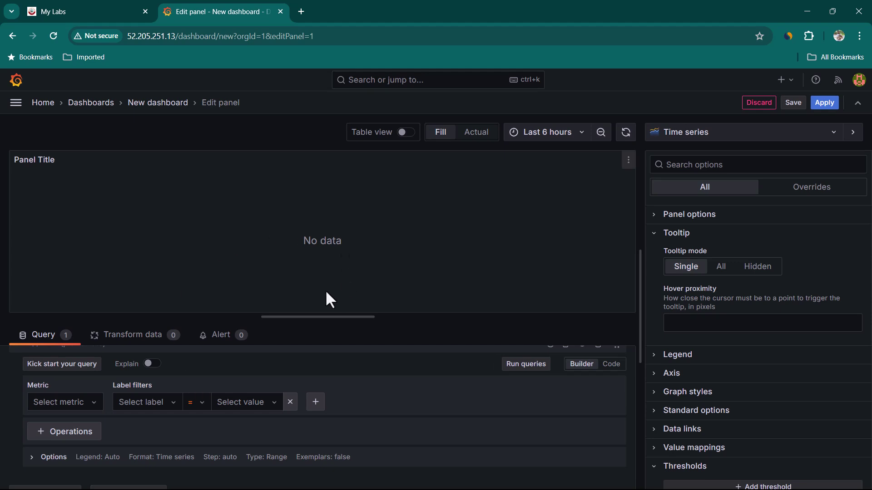
{"action": "scroll", "coordinate": [312, 356], "scroll_direction": "up", "scroll_amount": 1}
{"action": "left_click", "coordinate": [105, 365]}
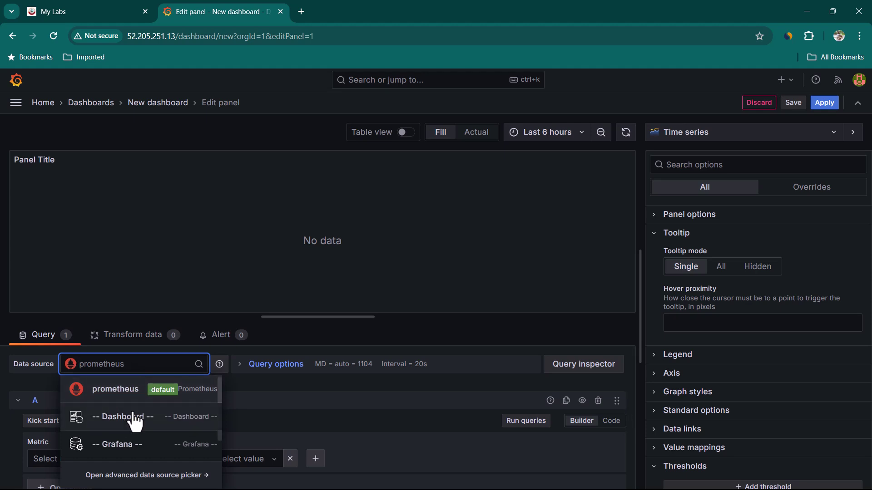
{"action": "left_click", "coordinate": [33, 386]}
{"action": "scroll", "coordinate": [177, 407], "scroll_direction": "down", "scroll_amount": 1}
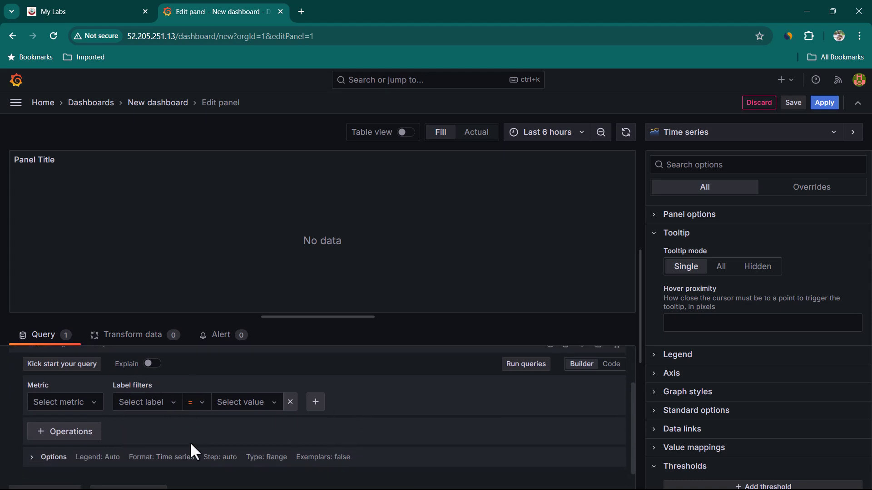
{"action": "scroll", "coordinate": [189, 442], "scroll_direction": "up", "scroll_amount": 1}
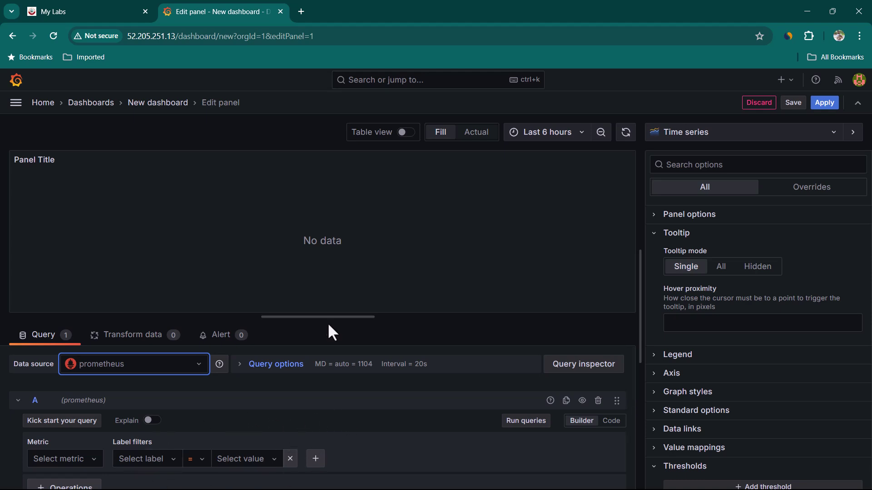
{"action": "left_click_drag", "start_coordinate": [323, 317], "coordinate": [331, 242]}
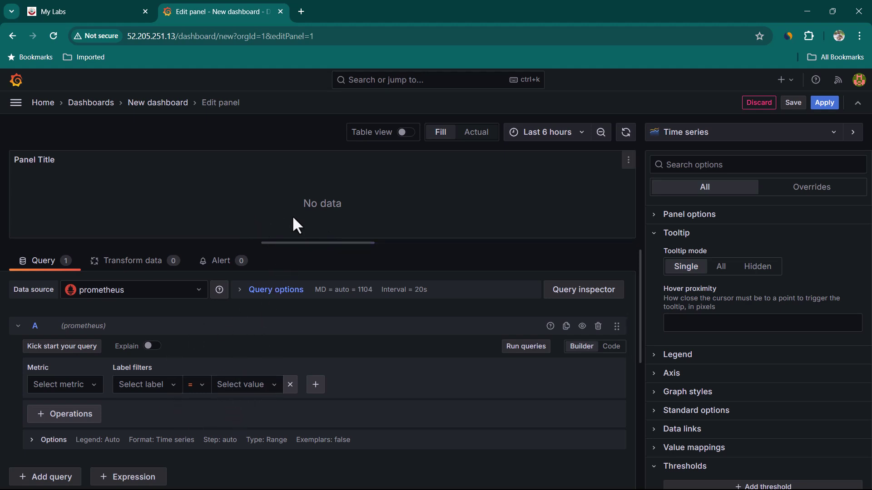
{"action": "left_click_drag", "start_coordinate": [327, 242], "coordinate": [320, 271]}
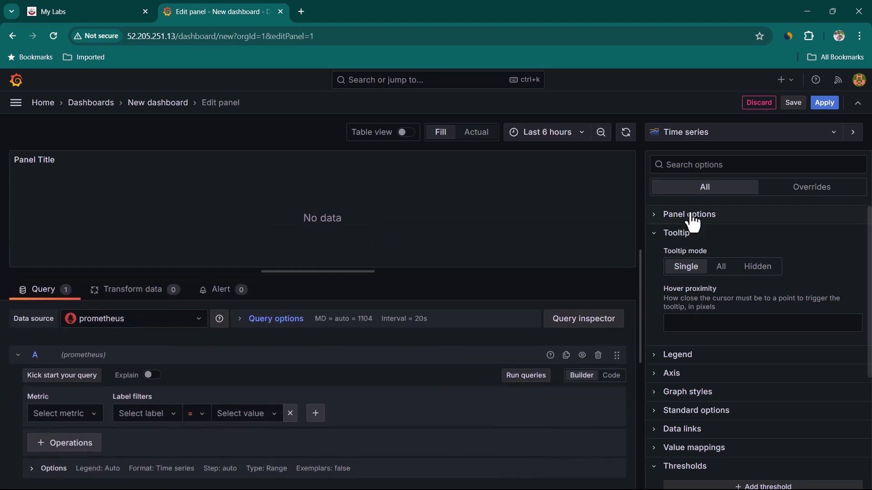
Look through the available visualization types for the panel, keeping Time series selected.
{"action": "left_click", "coordinate": [744, 135]}
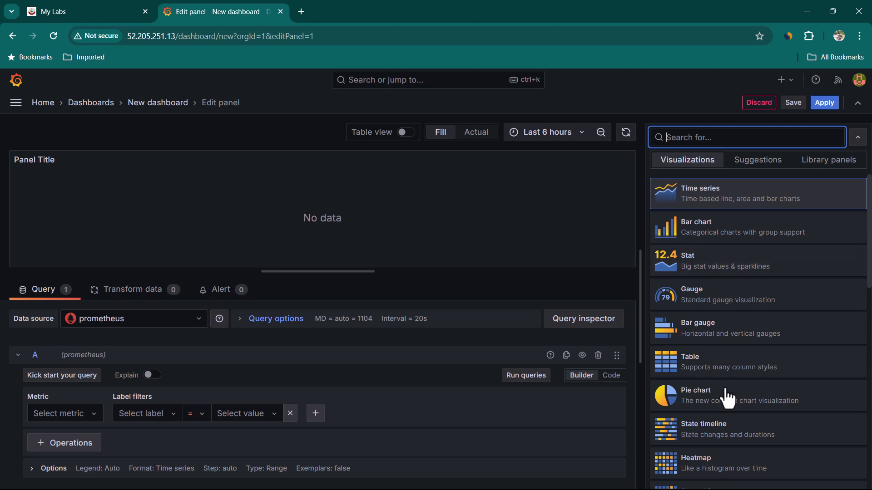
{"action": "scroll", "coordinate": [731, 436], "scroll_direction": "down", "scroll_amount": 3}
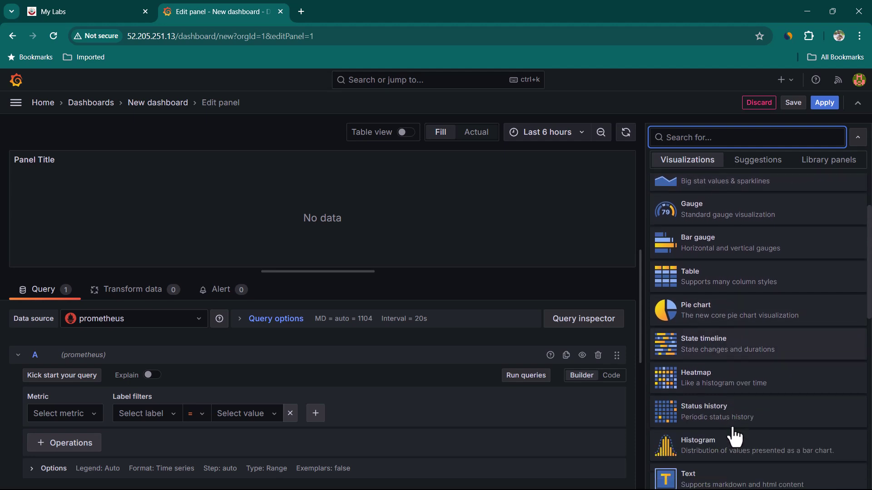
{"action": "scroll", "coordinate": [735, 363], "scroll_direction": "down", "scroll_amount": 3}
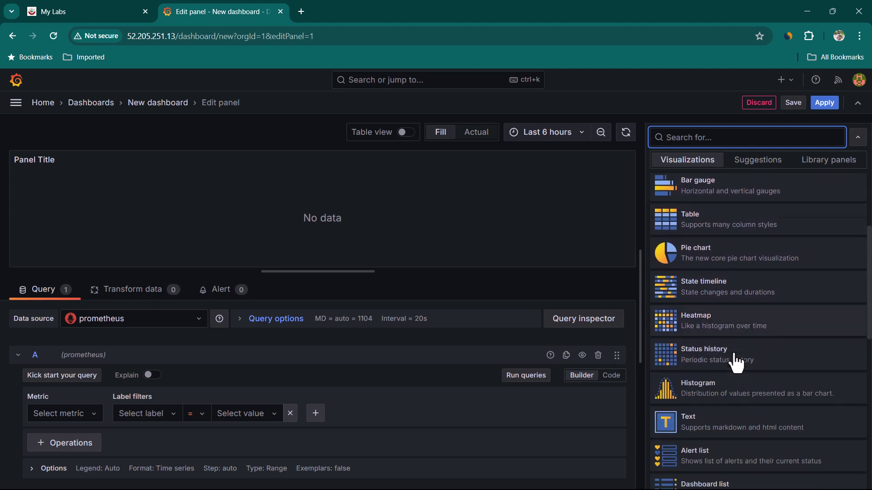
{"action": "scroll", "coordinate": [736, 362], "scroll_direction": "up", "scroll_amount": 6}
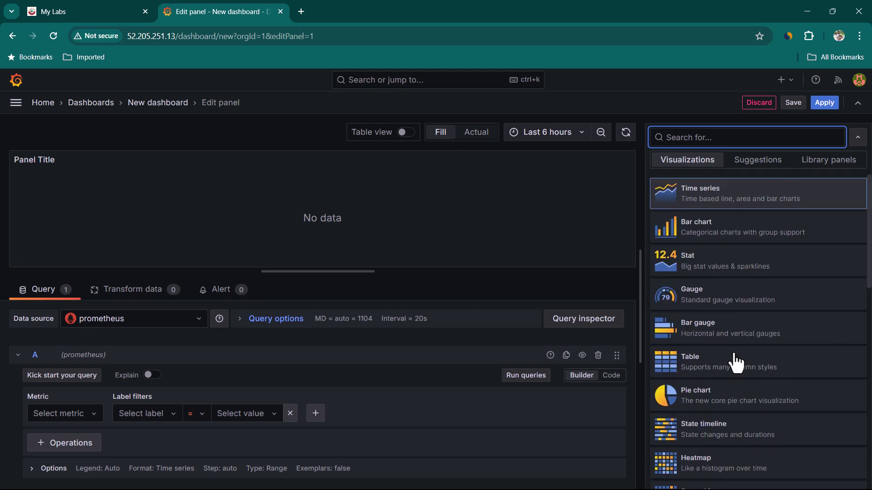
{"action": "left_click", "coordinate": [858, 138]}
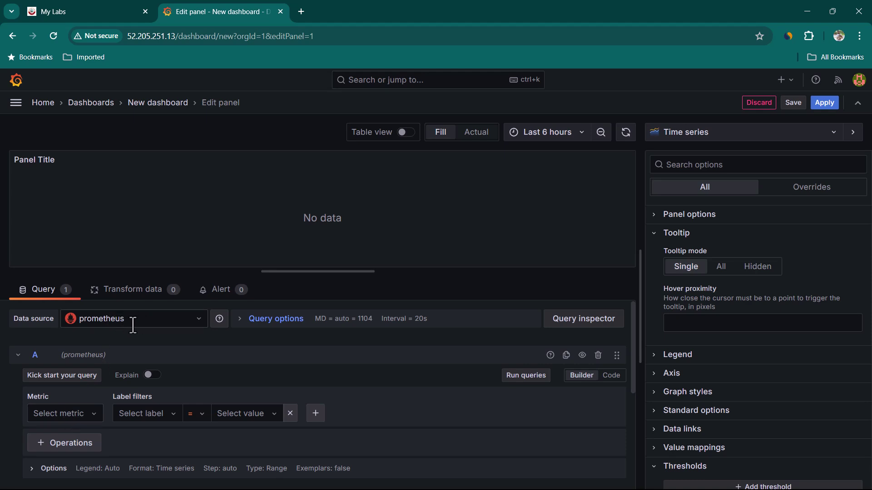
Search the Metrics explorer for "memavailable", select node_memory_MemAvailable_bytes as the query's metric, and run the query.
{"action": "left_click", "coordinate": [98, 413]}
{"action": "left_click", "coordinate": [68, 433]}
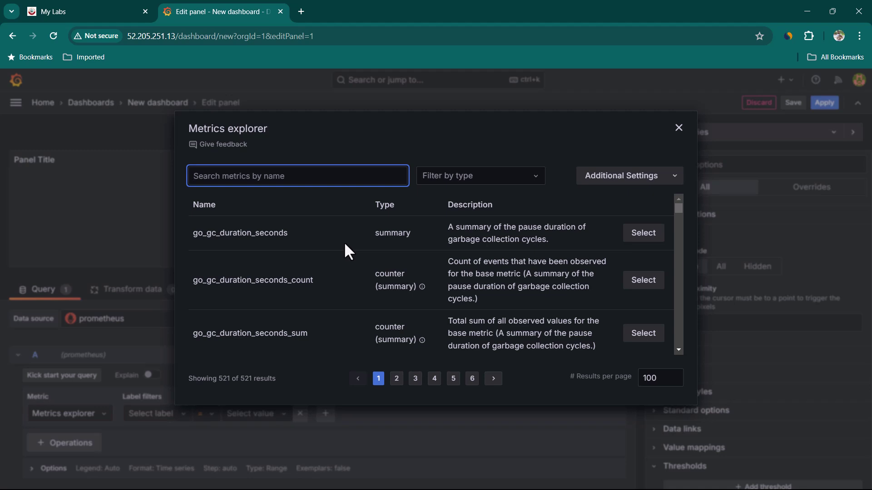
{"action": "type", "text": "meme"}
{"action": "key", "text": "BackSpace"}
{"action": "type", "text": "available"}
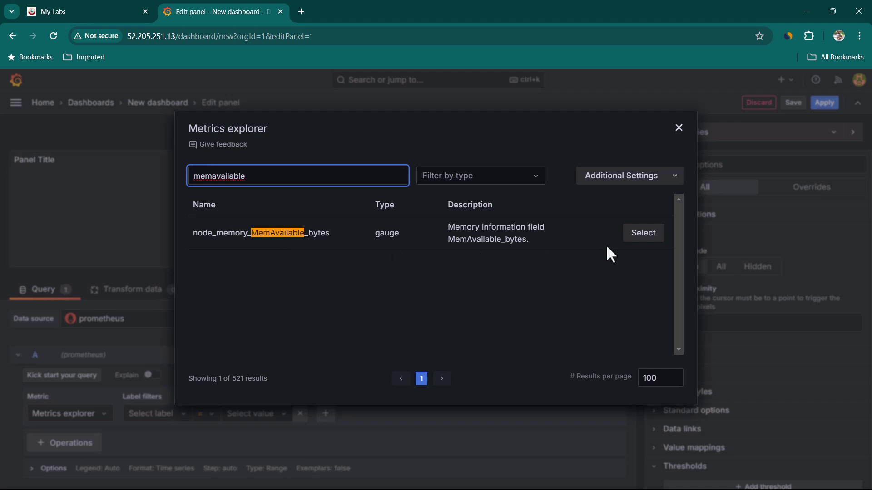
{"action": "left_click", "coordinate": [642, 234]}
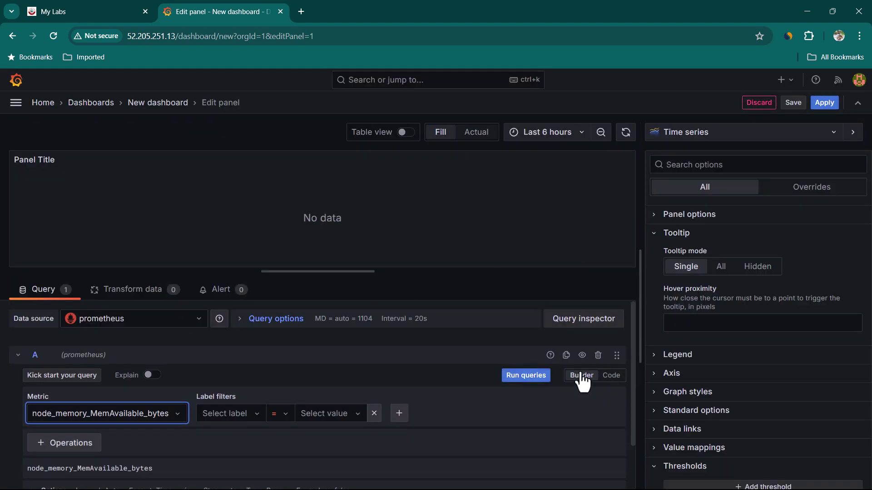
{"action": "left_click", "coordinate": [516, 382]}
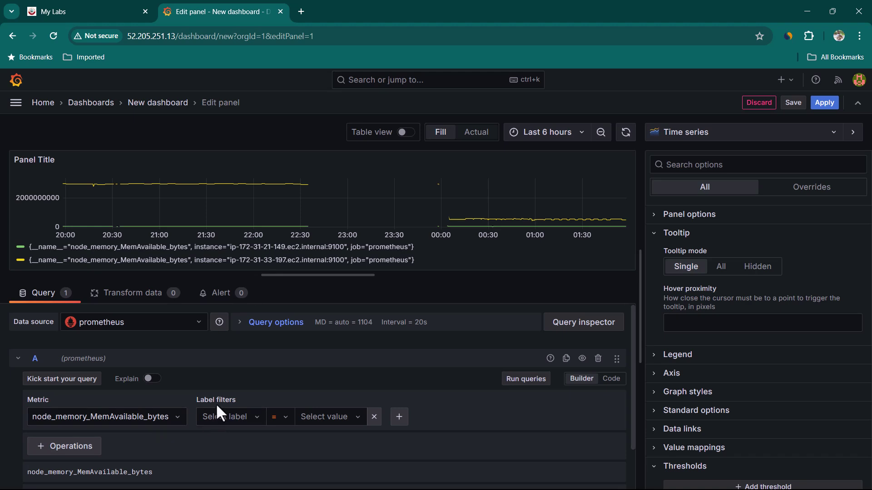
Filter the query to instance = ip-172-31-21-149.ec2.internal:9100 and run it.
{"action": "left_click", "coordinate": [248, 401]}
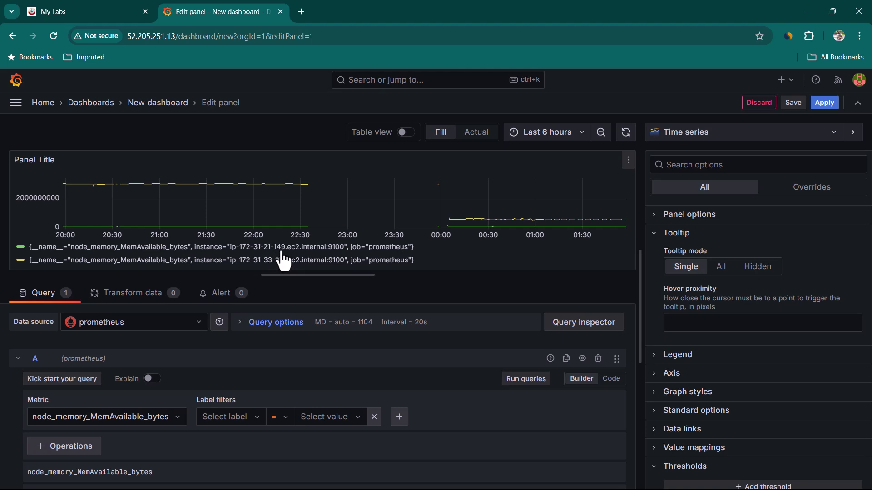
{"action": "left_click", "coordinate": [257, 417]}
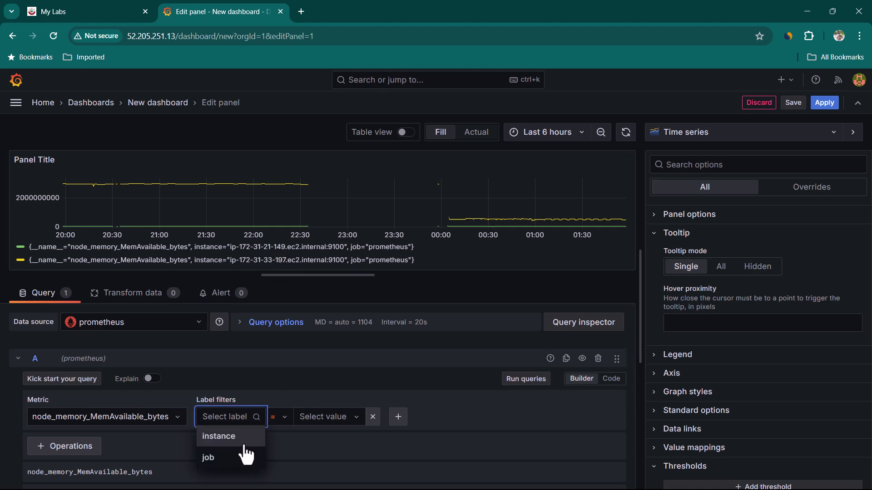
{"action": "left_click", "coordinate": [243, 449]}
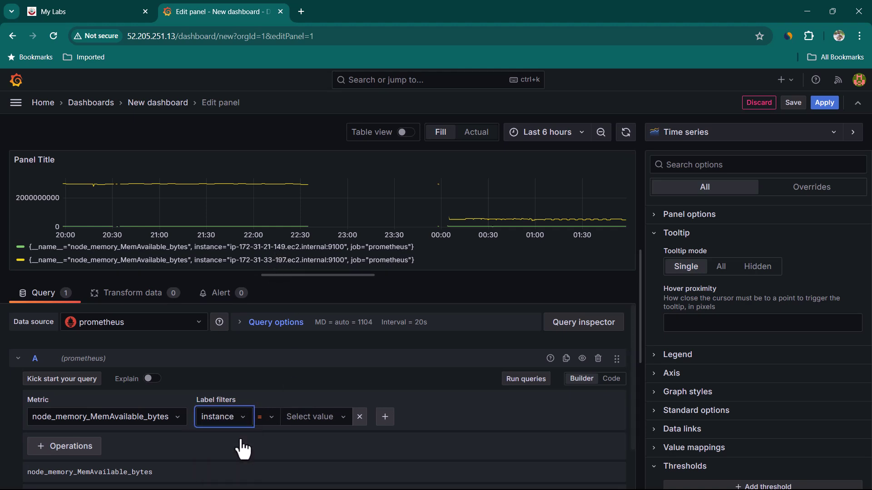
{"action": "left_click", "coordinate": [268, 418]}
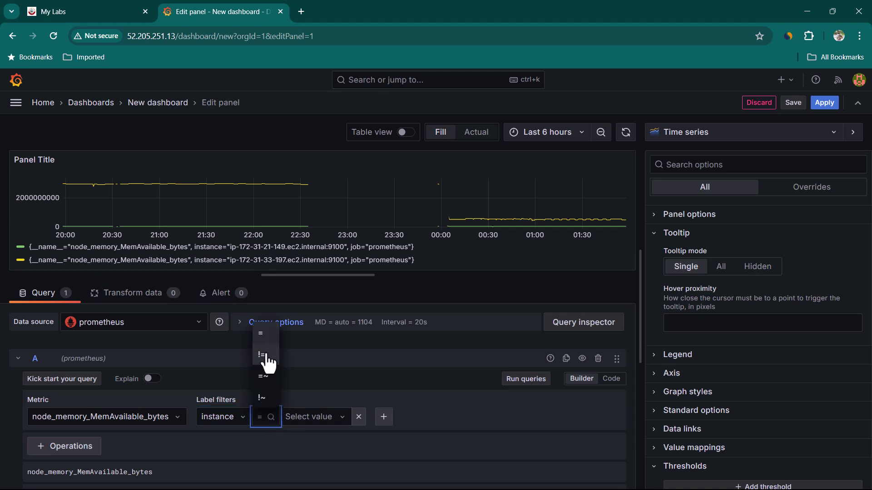
{"action": "left_click", "coordinate": [343, 418]}
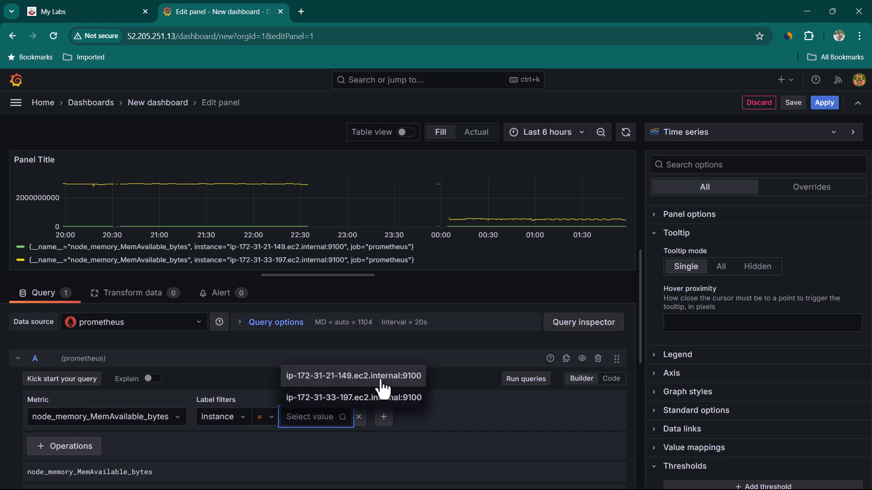
{"action": "left_click", "coordinate": [350, 379]}
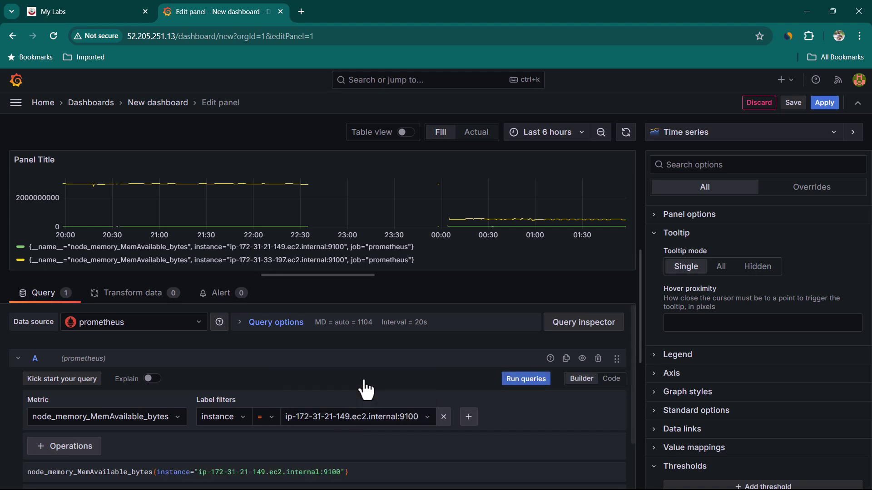
{"action": "left_click", "coordinate": [528, 384]}
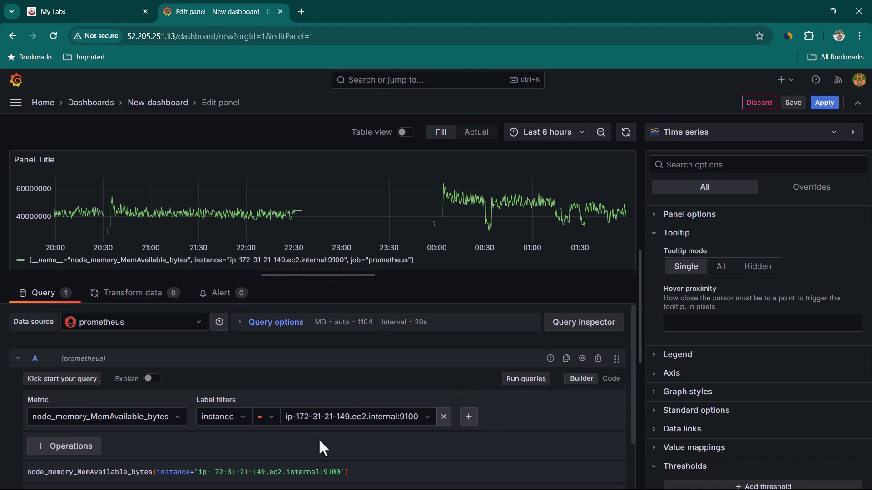
Remove the instance label filter from the memory query and run it again.
{"action": "left_click", "coordinate": [443, 417]}
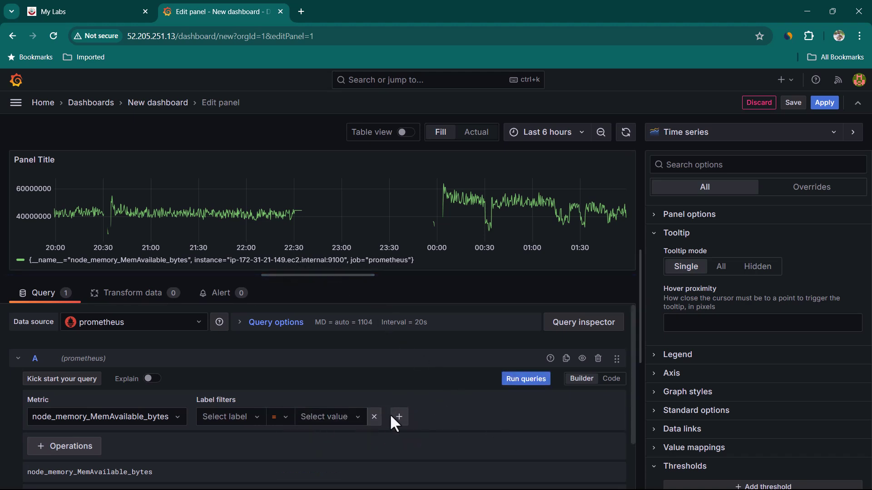
{"action": "left_click", "coordinate": [527, 380]}
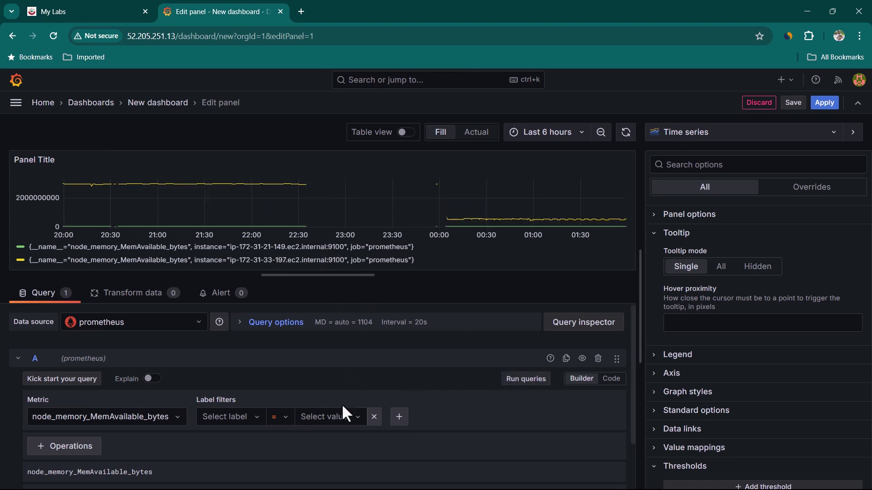
Filter the memory query with instance =~ ip-172-31-21-149.ec2.internal:9100 and ip-172-31-33-197.ec2.internal:9100, and run it.
{"action": "left_click", "coordinate": [252, 422]}
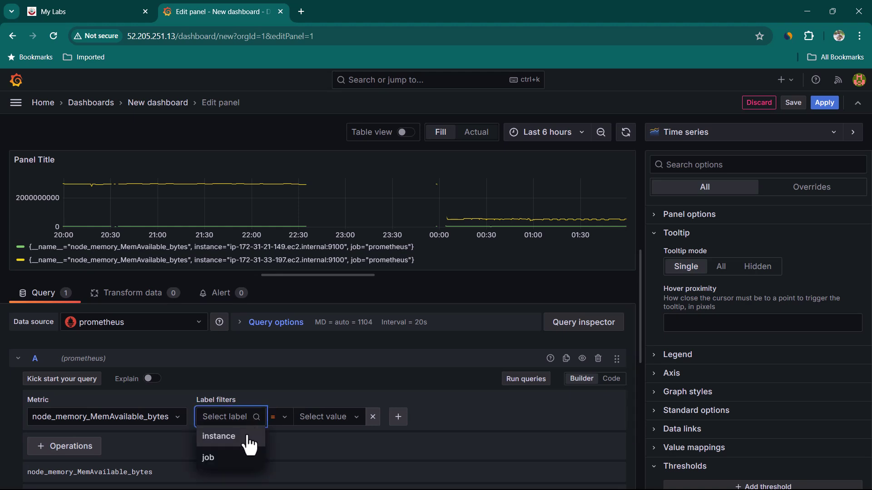
{"action": "left_click", "coordinate": [249, 440]}
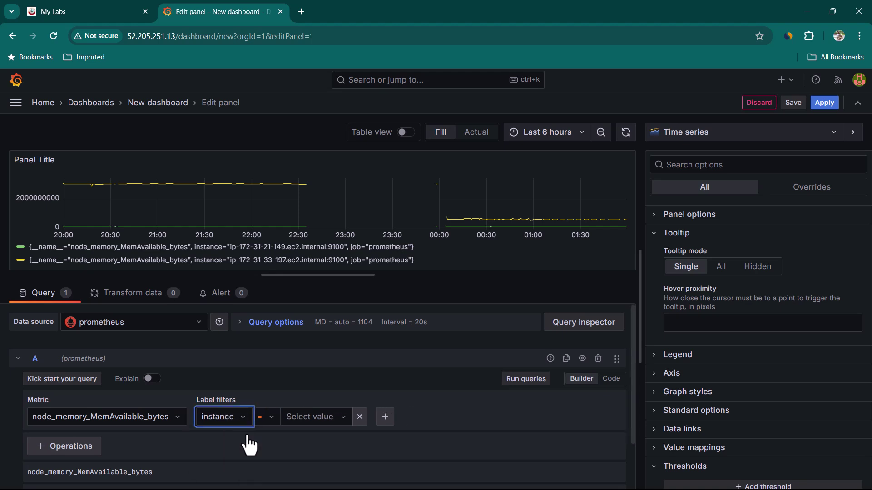
{"action": "left_click", "coordinate": [276, 422]}
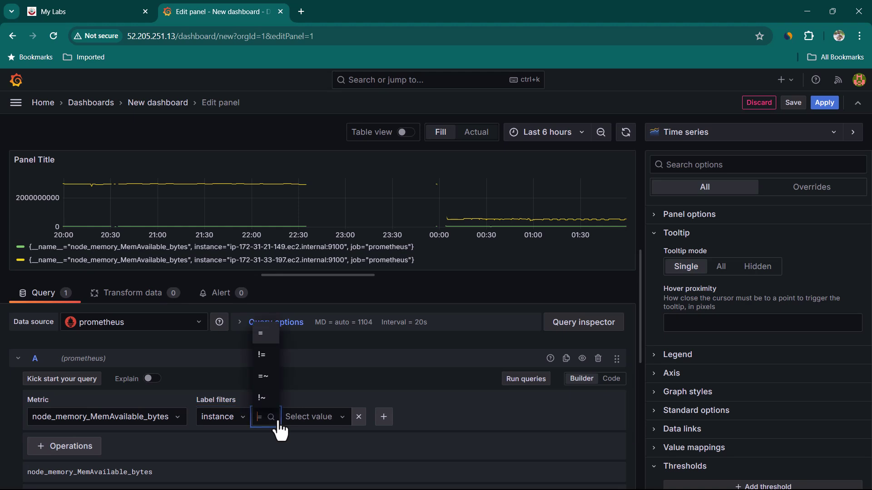
{"action": "left_click", "coordinate": [263, 376]}
{"action": "left_click", "coordinate": [337, 419]}
{"action": "left_click", "coordinate": [350, 382]}
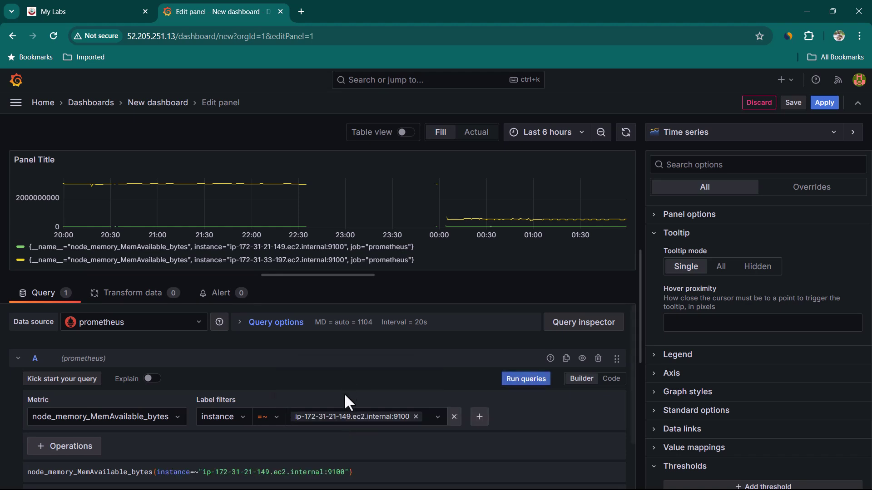
{"action": "left_click", "coordinate": [433, 418]}
{"action": "left_click", "coordinate": [421, 397]}
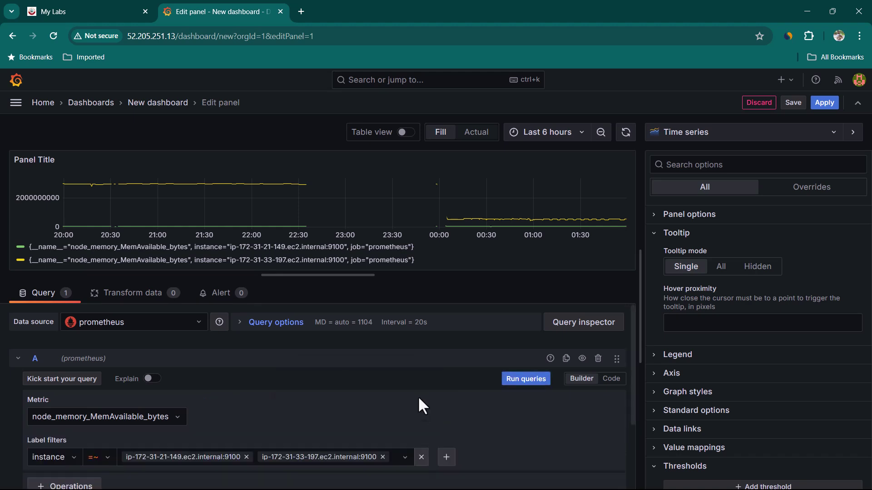
{"action": "left_click", "coordinate": [528, 381]}
Enlarge the graph preview and switch the legend format in the query's options to Custom.
{"action": "scroll", "coordinate": [236, 360], "scroll_direction": "down", "scroll_amount": 2}
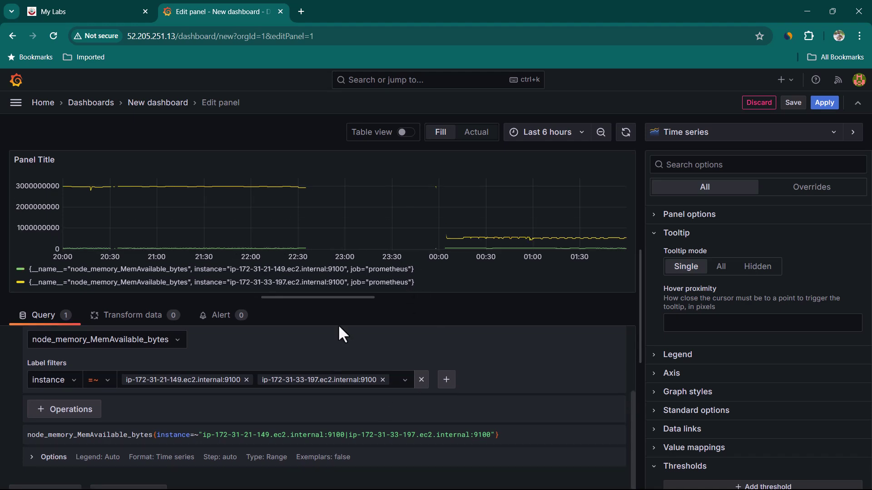
{"action": "left_click_drag", "start_coordinate": [335, 300], "coordinate": [336, 345]}
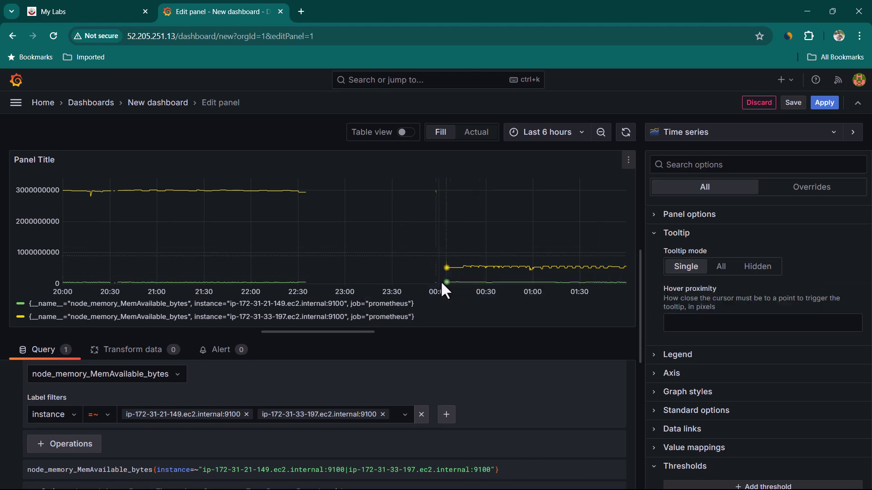
{"action": "scroll", "coordinate": [547, 410], "scroll_direction": "down", "scroll_amount": 2}
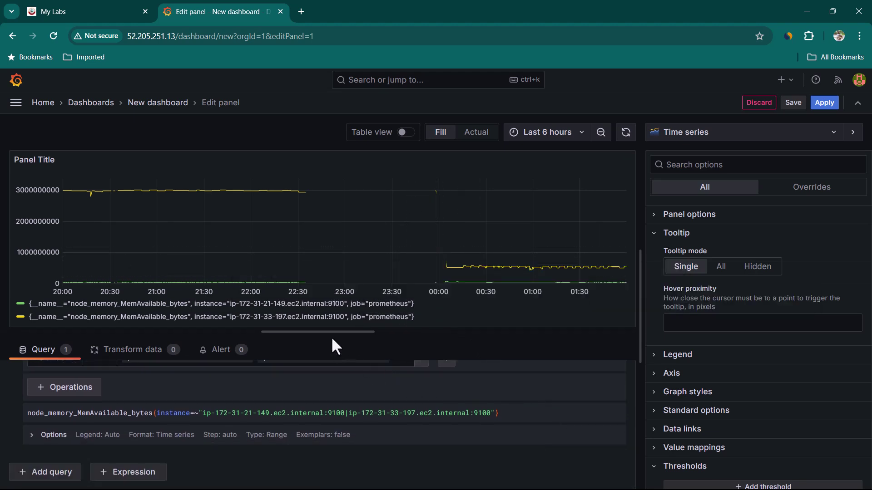
{"action": "left_click", "coordinate": [32, 435]}
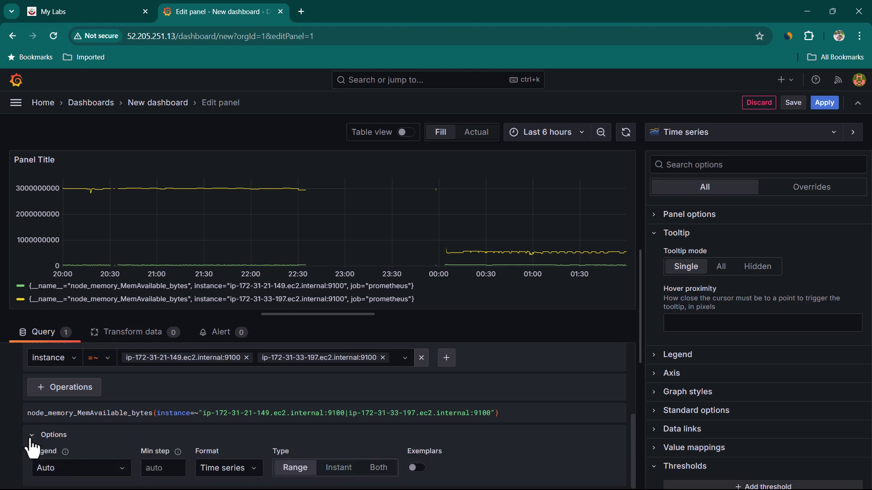
{"action": "scroll", "coordinate": [138, 459], "scroll_direction": "down", "scroll_amount": 1}
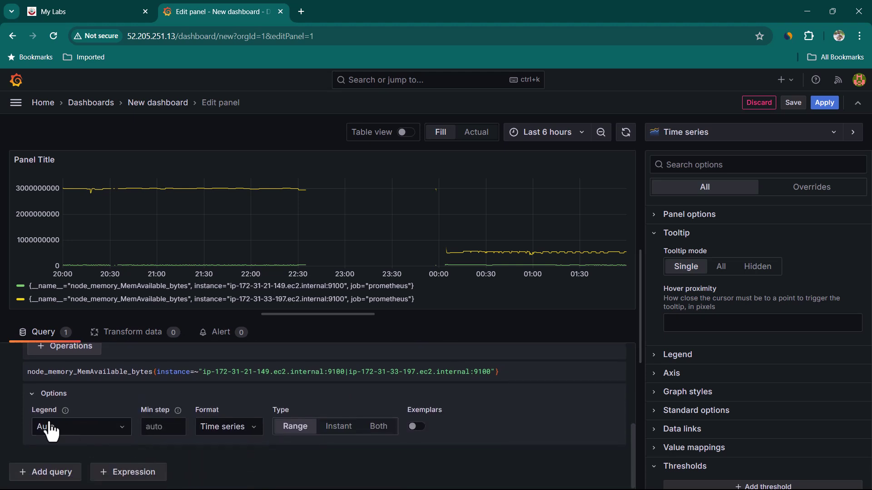
{"action": "left_click", "coordinate": [99, 436]}
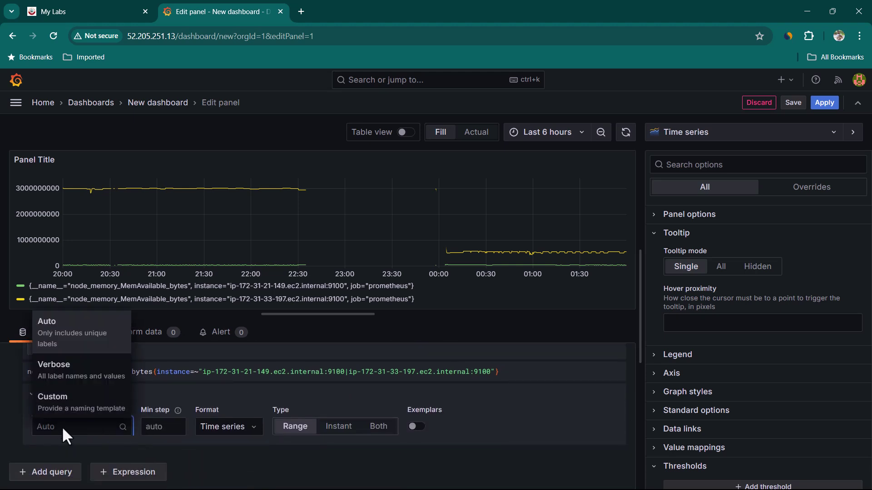
{"action": "left_click", "coordinate": [82, 405]}
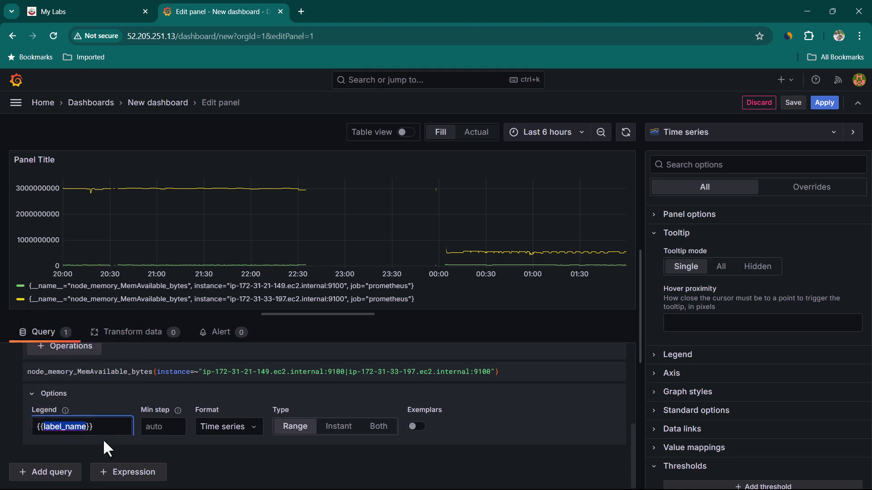
Set the query's custom legend template to {{instance}} and apply it to the graph.
{"action": "left_click", "coordinate": [39, 431]}
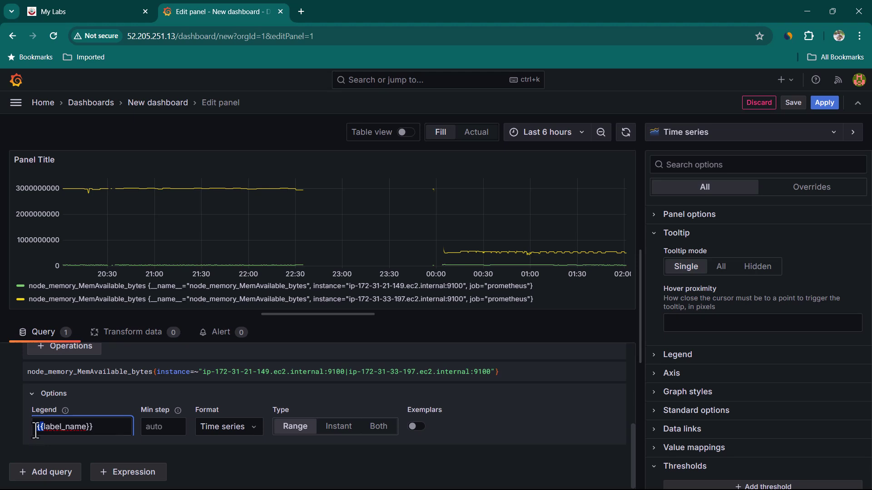
{"action": "double_click", "coordinate": [67, 429]}
{"action": "left_click", "coordinate": [93, 429]}
{"action": "double_click", "coordinate": [68, 428]}
{"action": "key", "text": "BackSpace"}
{"action": "type", "text": "instance"}
{"action": "left_click", "coordinate": [468, 370]}
Look through the Aggregations operations available for the query without adding one.
{"action": "scroll", "coordinate": [467, 370], "scroll_direction": "up", "scroll_amount": 1}
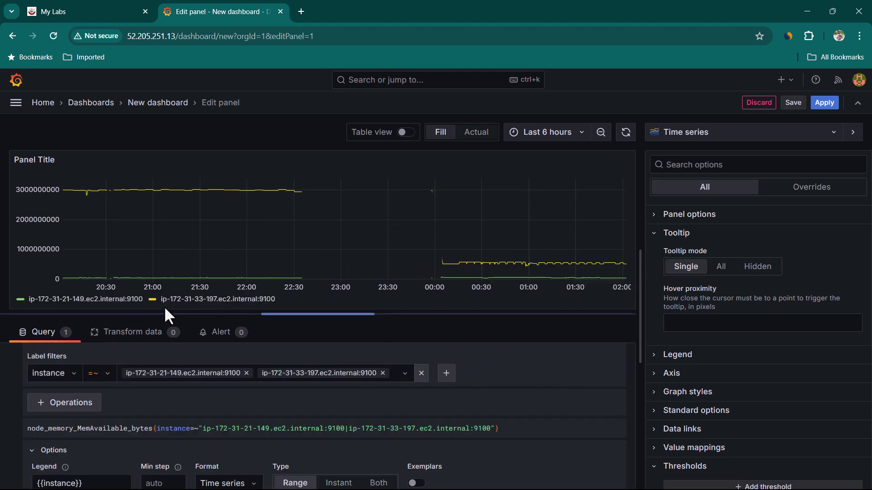
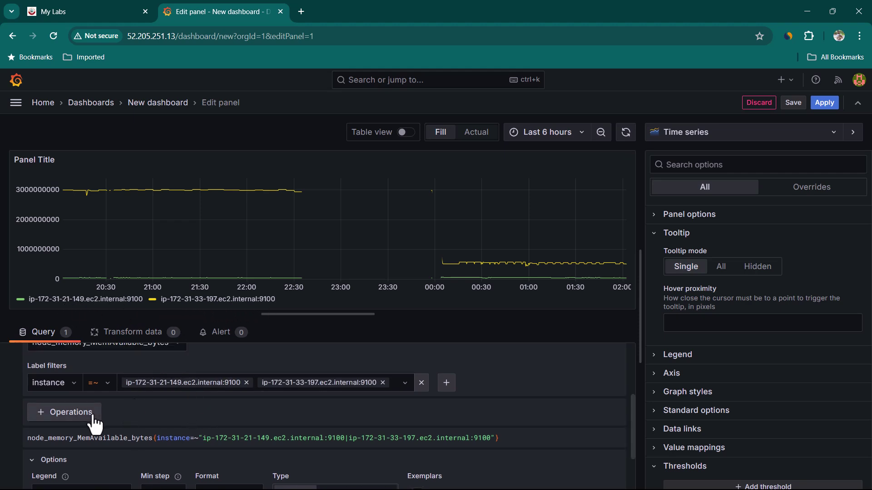
{"action": "left_click", "coordinate": [70, 415]}
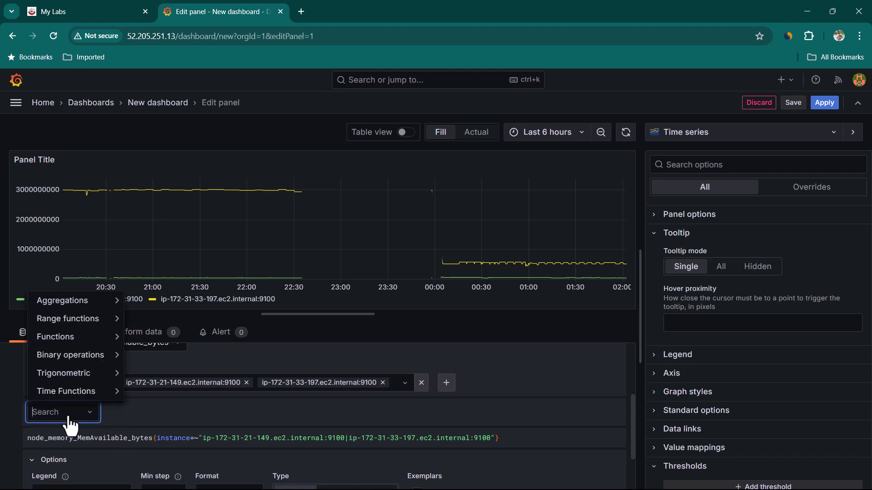
{"action": "mouse_move", "coordinate": [110, 303]}
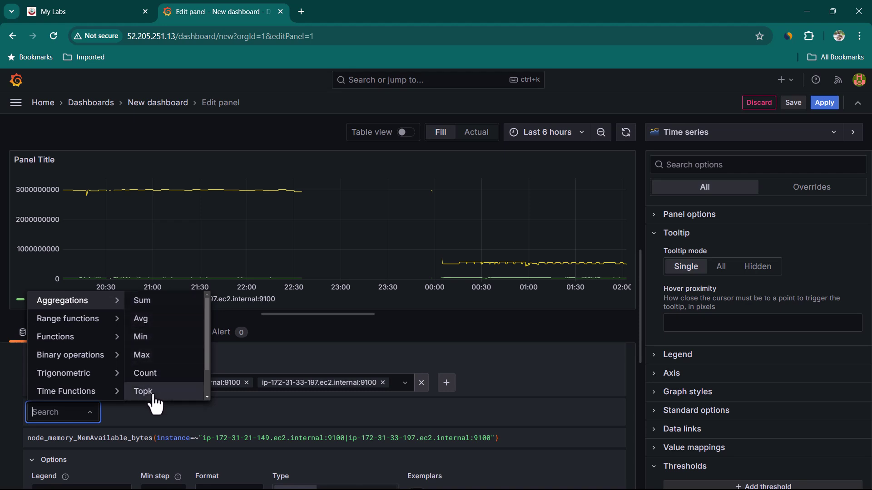
{"action": "left_click", "coordinate": [219, 421]}
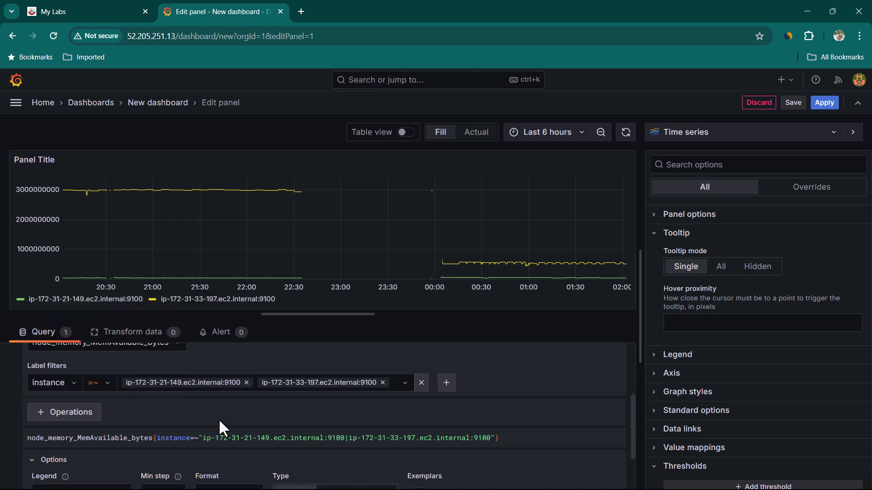
{"action": "scroll", "coordinate": [526, 413], "scroll_direction": "up", "scroll_amount": 3}
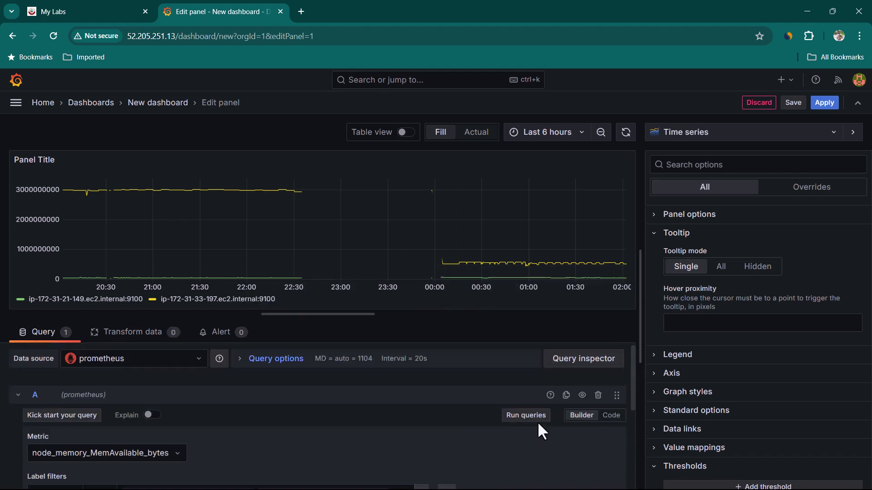
Enlarge the graph preview again and set the panel title to Available Memory.
{"action": "left_click_drag", "start_coordinate": [319, 314], "coordinate": [317, 354]}
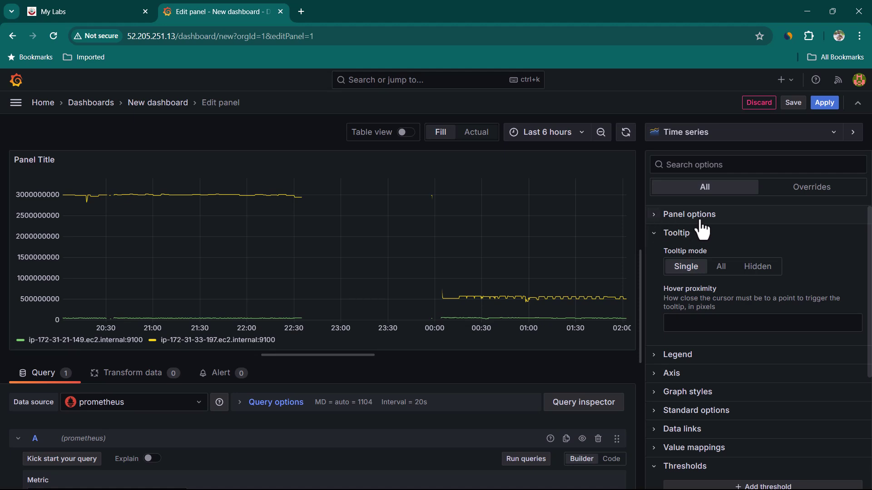
{"action": "left_click", "coordinate": [654, 221]}
{"action": "left_click", "coordinate": [655, 222]}
{"action": "left_click", "coordinate": [656, 222]}
{"action": "left_click", "coordinate": [719, 250]}
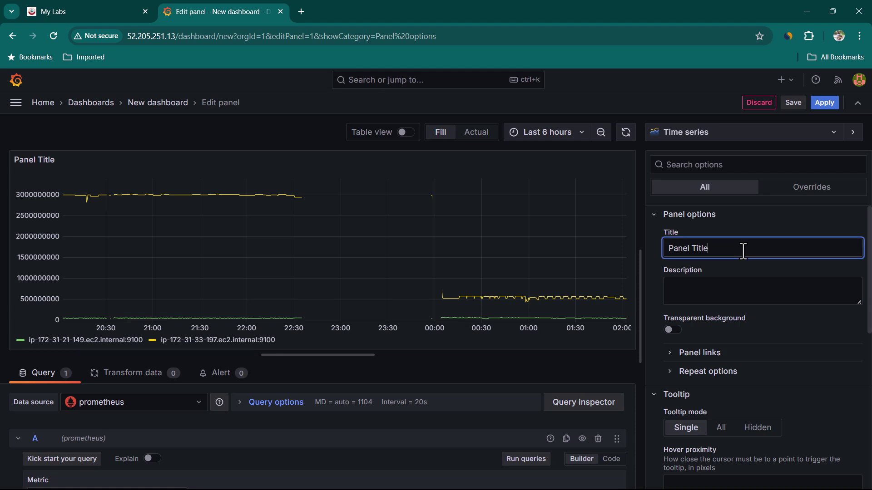
{"action": "left_click_drag", "start_coordinate": [762, 251], "coordinate": [625, 252]}
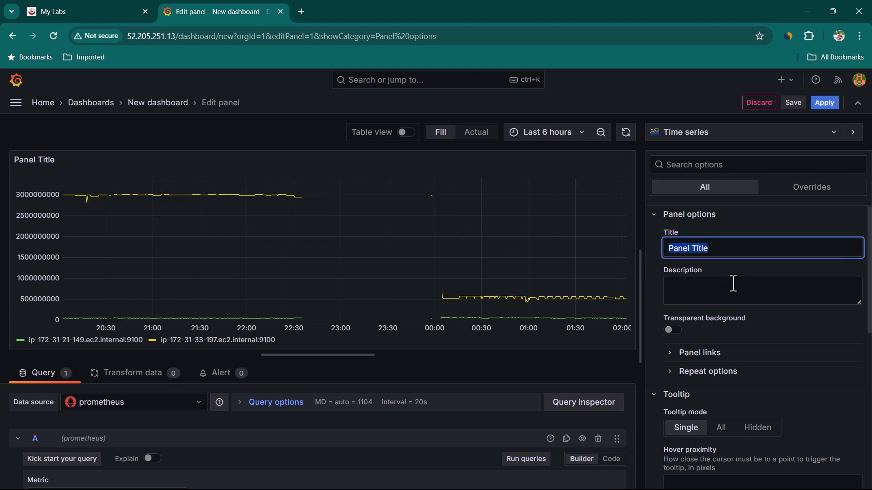
{"action": "type", "text": "Available Memory"}
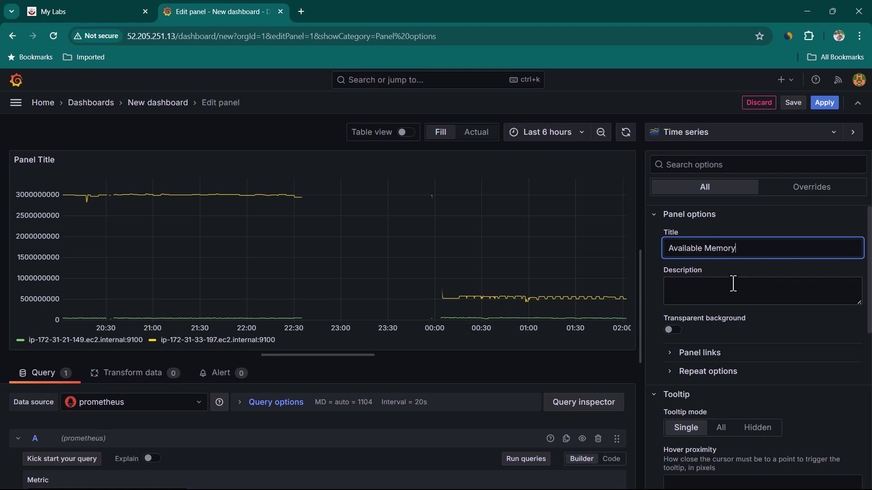
{"action": "left_click", "coordinate": [653, 292]}
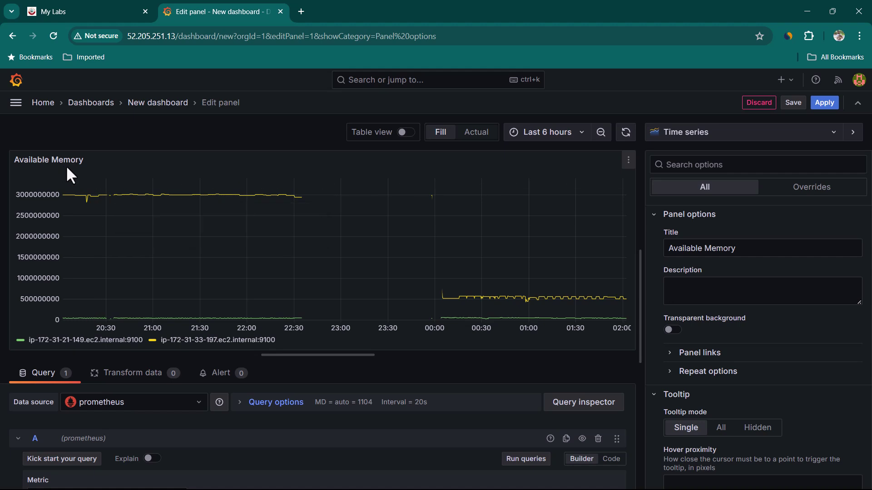
Look over the remaining panel options, including transparent background, panel links and repeat options, and collapse the section.
{"action": "scroll", "coordinate": [681, 304], "scroll_direction": "down", "scroll_amount": 3}
{"action": "scroll", "coordinate": [679, 273], "scroll_direction": "up", "scroll_amount": 3}
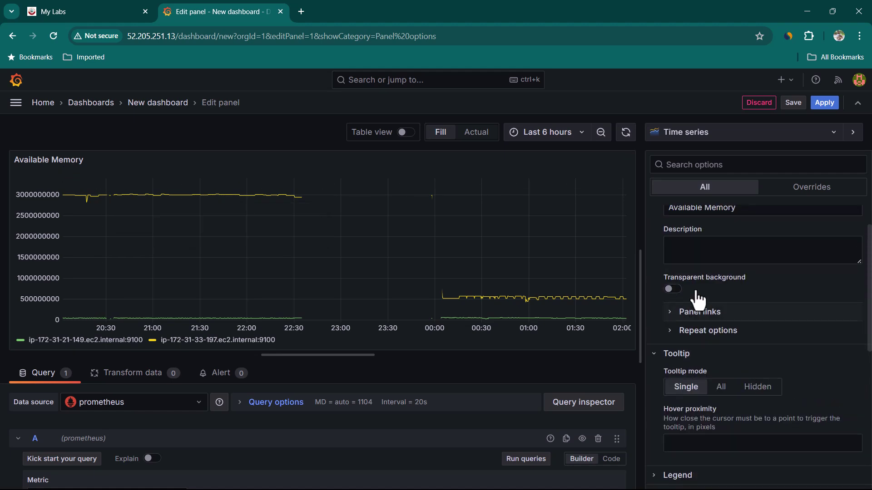
{"action": "left_click", "coordinate": [678, 331]}
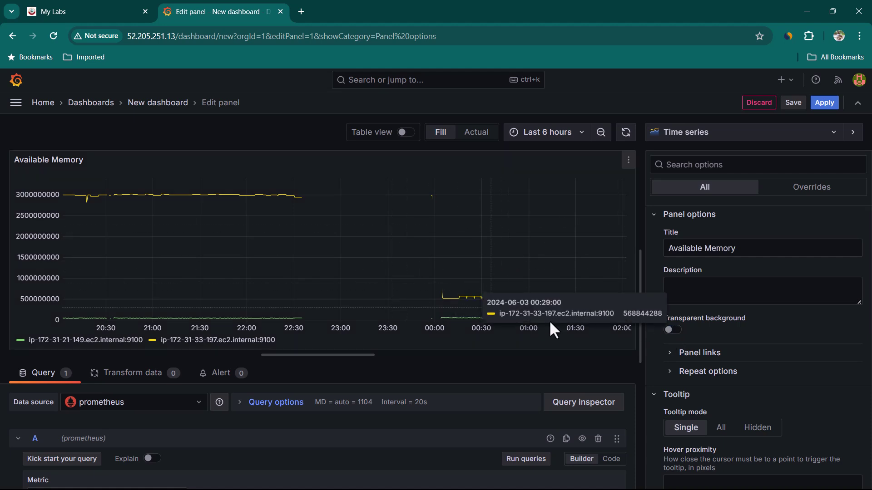
{"action": "left_click", "coordinate": [650, 215]}
{"action": "left_click", "coordinate": [651, 216]}
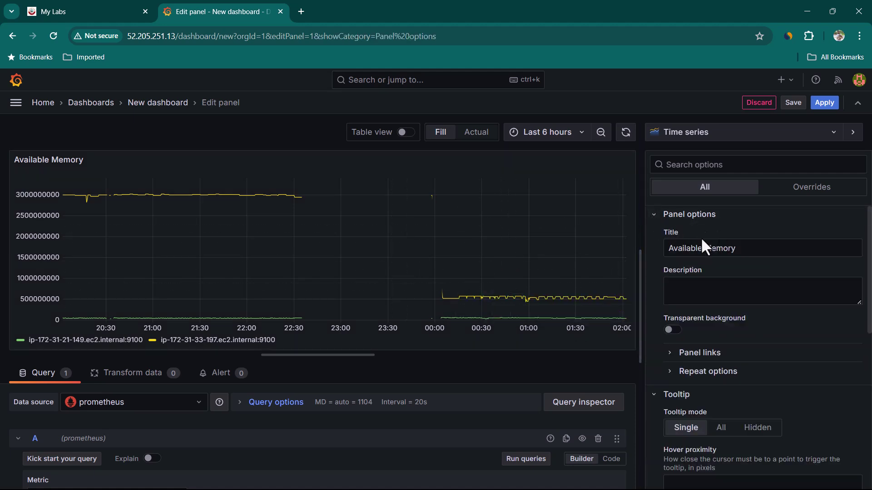
{"action": "left_click", "coordinate": [654, 217]}
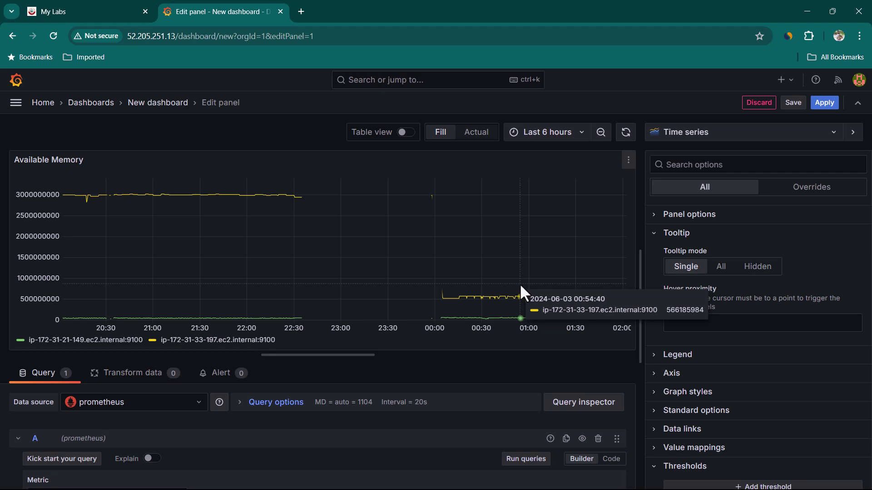
Try the All and Hidden tooltip modes on the graph, restore Single, and collapse the tooltip settings.
{"action": "left_click", "coordinate": [721, 268]}
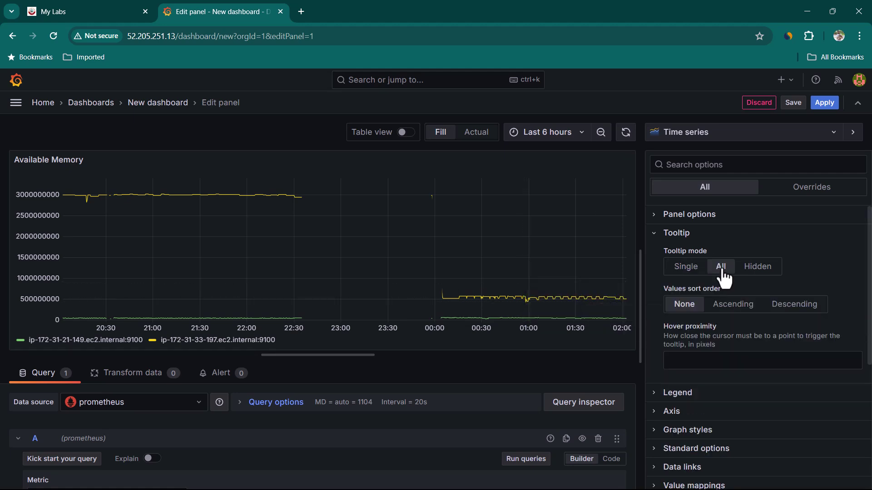
{"action": "mouse_move", "coordinate": [493, 265]}
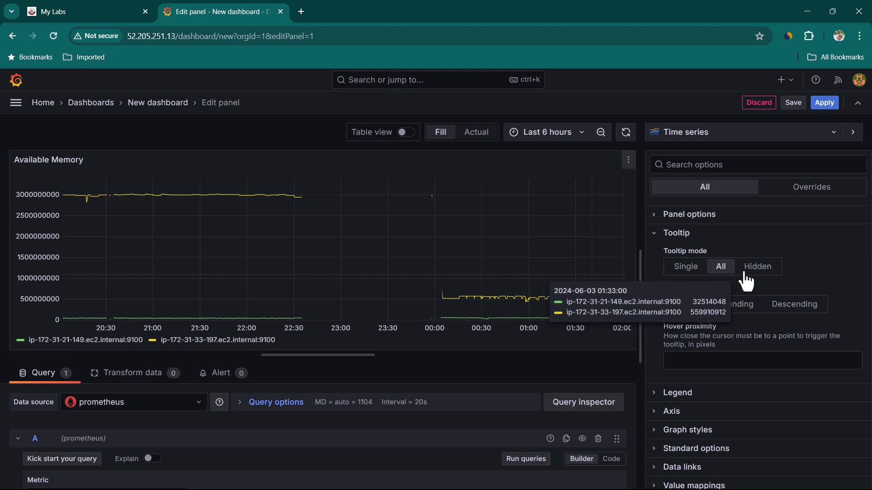
{"action": "left_click", "coordinate": [761, 272]}
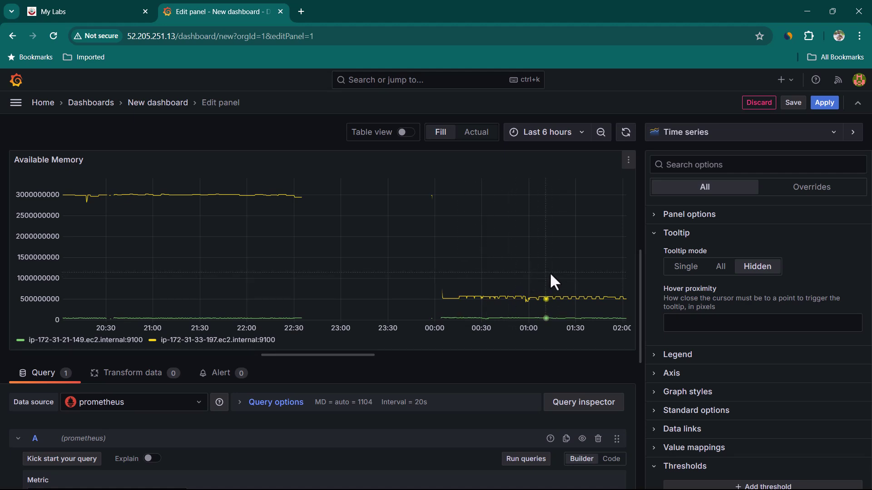
{"action": "left_click", "coordinate": [686, 268]}
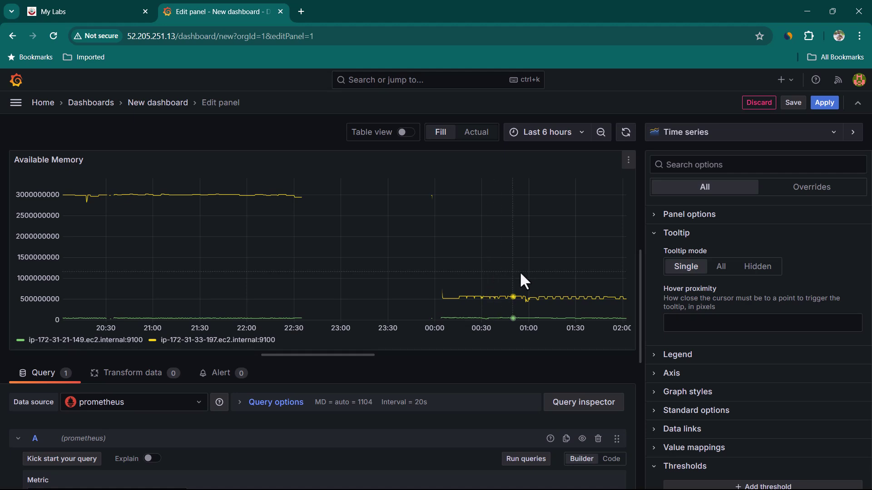
{"action": "left_click", "coordinate": [654, 233]}
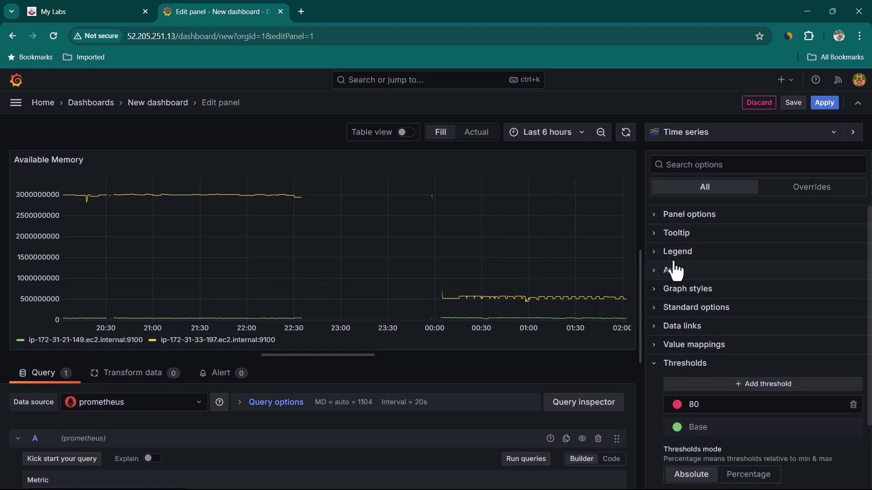
Turn off the visibility of the panel's legend.
{"action": "left_click", "coordinate": [654, 253]}
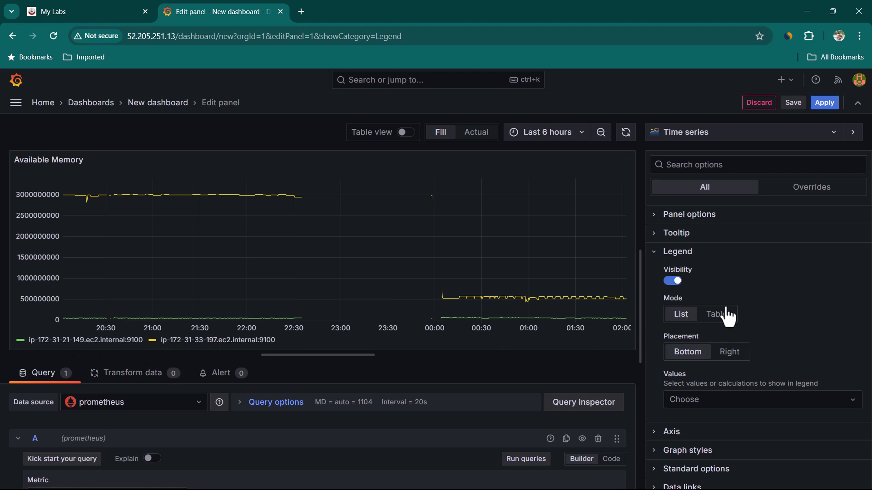
{"action": "left_click", "coordinate": [667, 284]}
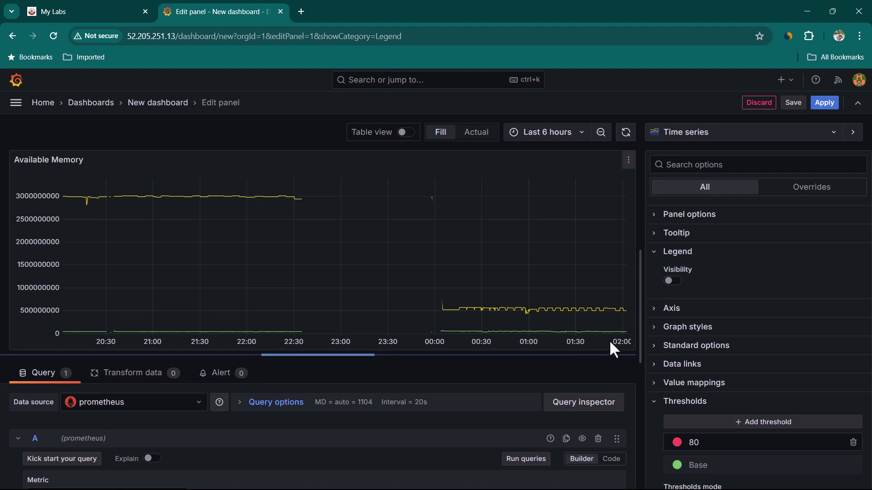
Turn the legend's visibility back on, try the Right placement, and return it to Bottom.
{"action": "left_click", "coordinate": [673, 282]}
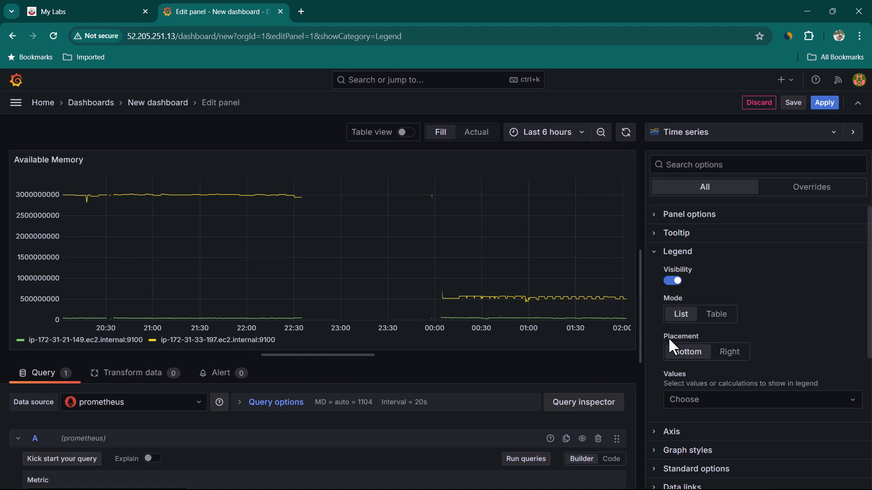
{"action": "left_click_drag", "start_coordinate": [660, 336], "coordinate": [707, 336]}
{"action": "left_click", "coordinate": [743, 357]}
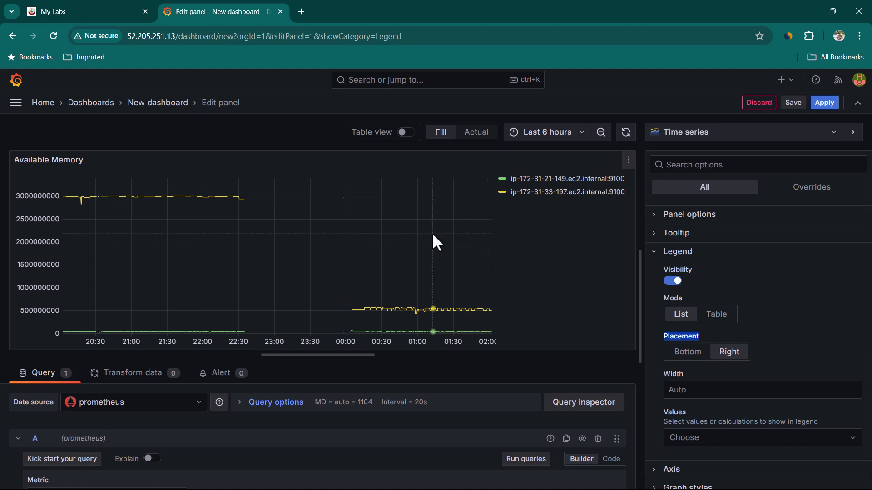
{"action": "scroll", "coordinate": [768, 286], "scroll_direction": "down", "scroll_amount": 2}
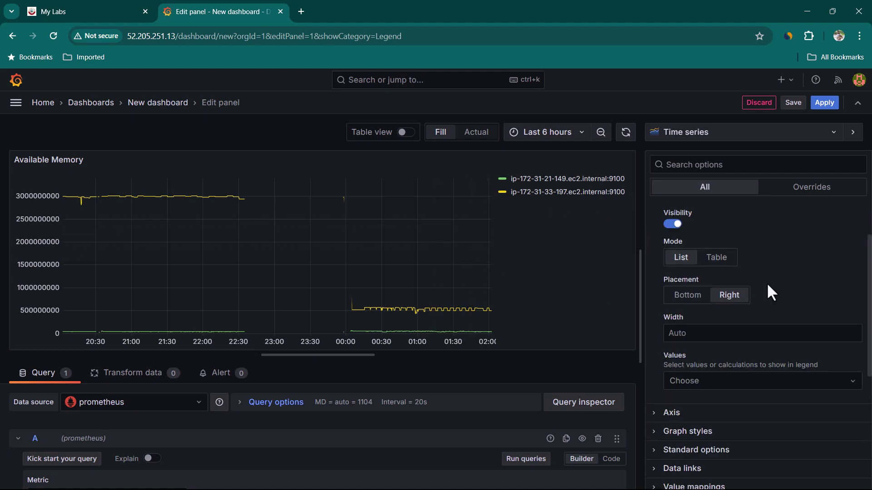
{"action": "left_click", "coordinate": [687, 302]}
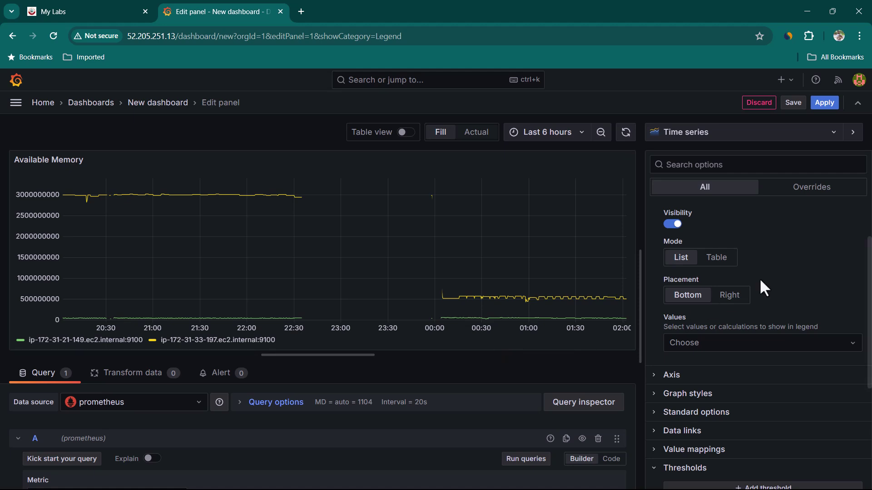
{"action": "scroll", "coordinate": [759, 278], "scroll_direction": "up", "scroll_amount": 2}
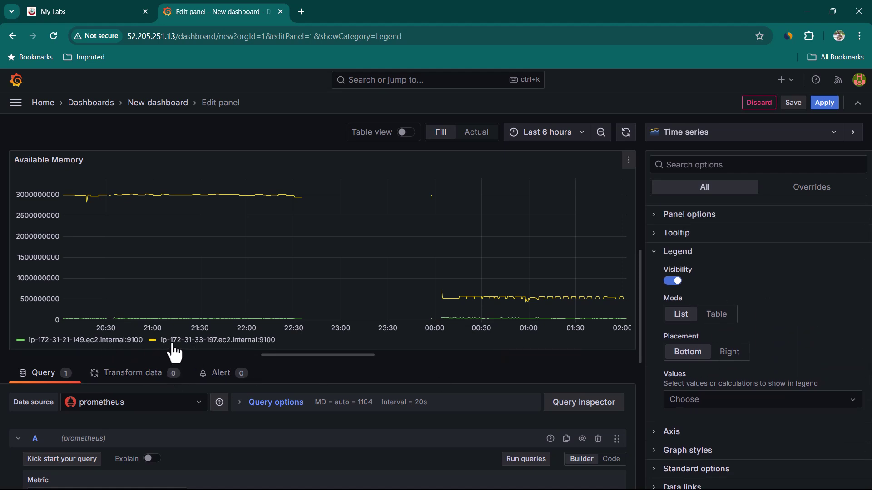
Switch the legend to Table mode, show the Mean and Last values in it, and collapse the legend settings.
{"action": "left_click", "coordinate": [719, 318]}
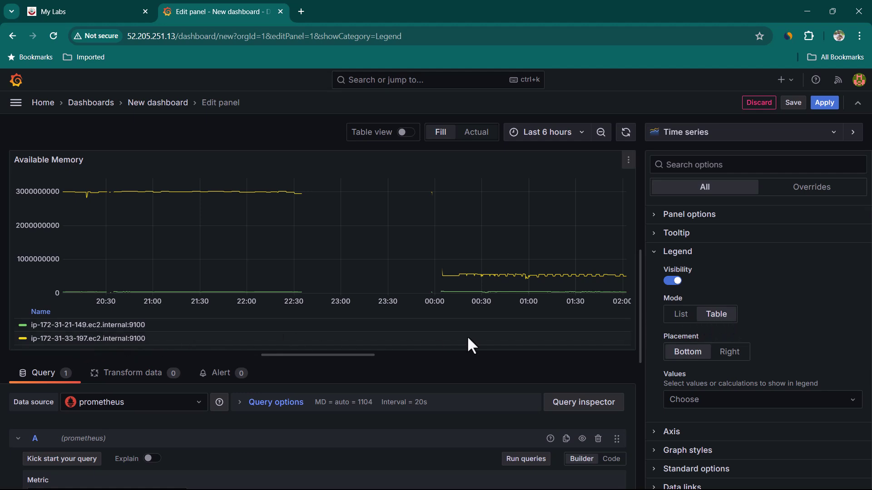
{"action": "scroll", "coordinate": [674, 272], "scroll_direction": "down", "scroll_amount": 1}
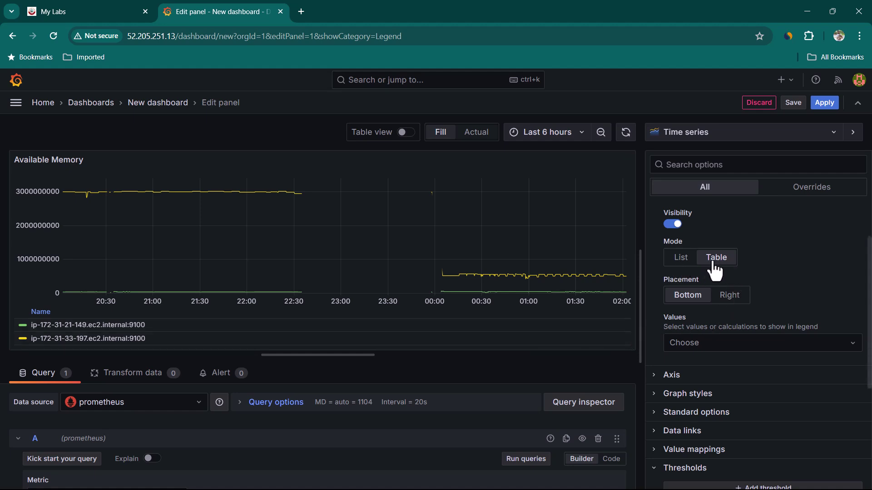
{"action": "left_click", "coordinate": [731, 344]}
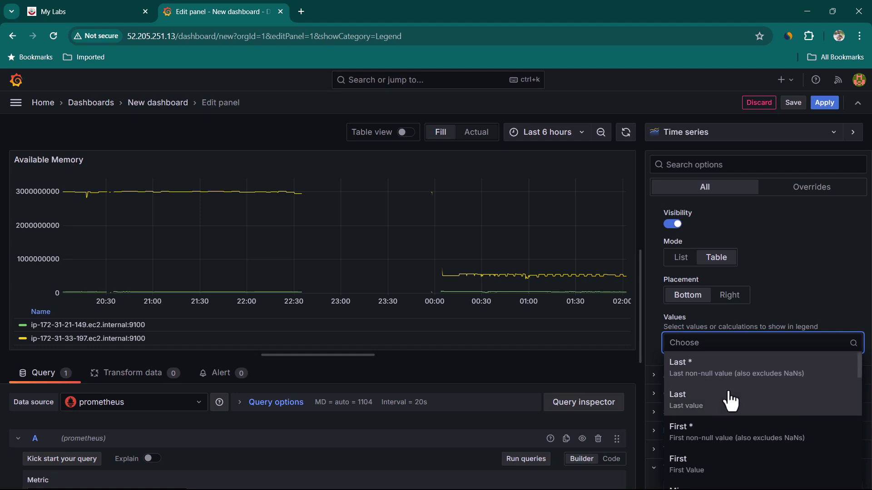
{"action": "type", "text": "ave"}
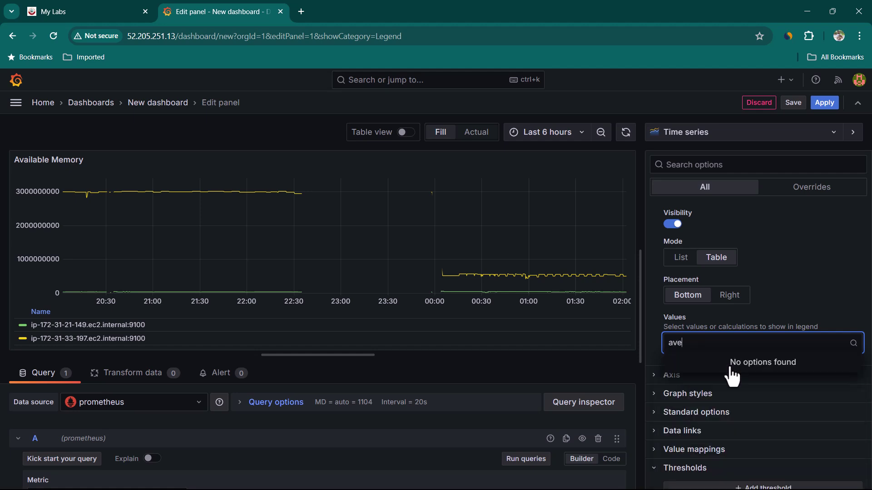
{"action": "key", "text": "BackSpace"}
{"action": "key", "text": "BackSpace"}
{"action": "key", "text": "BackSpace"}
{"action": "type", "text": "mean"}
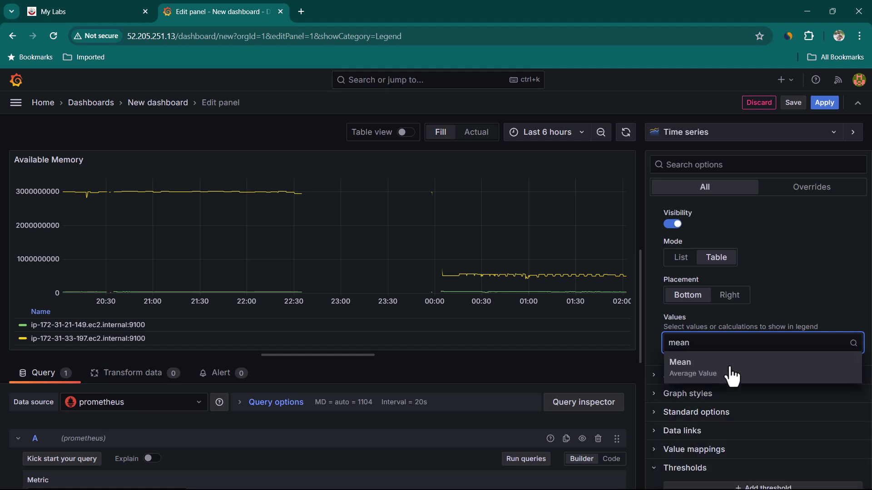
{"action": "left_click", "coordinate": [731, 376]}
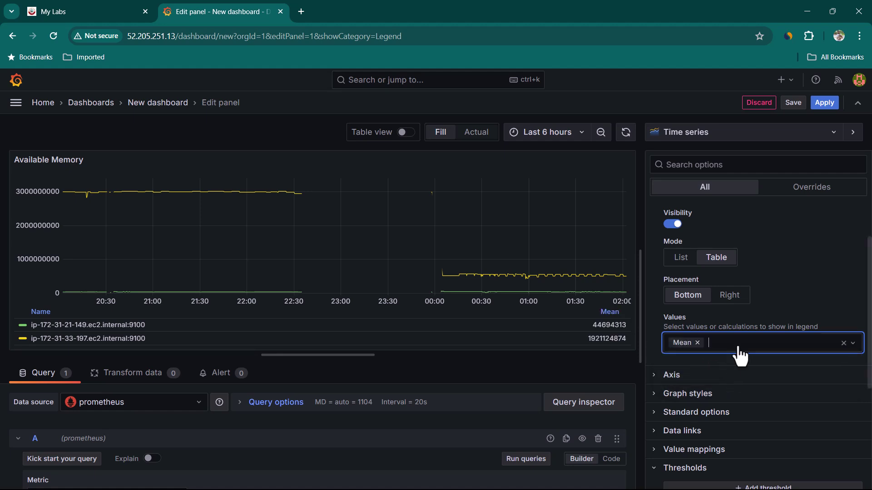
{"action": "type", "text": "last"}
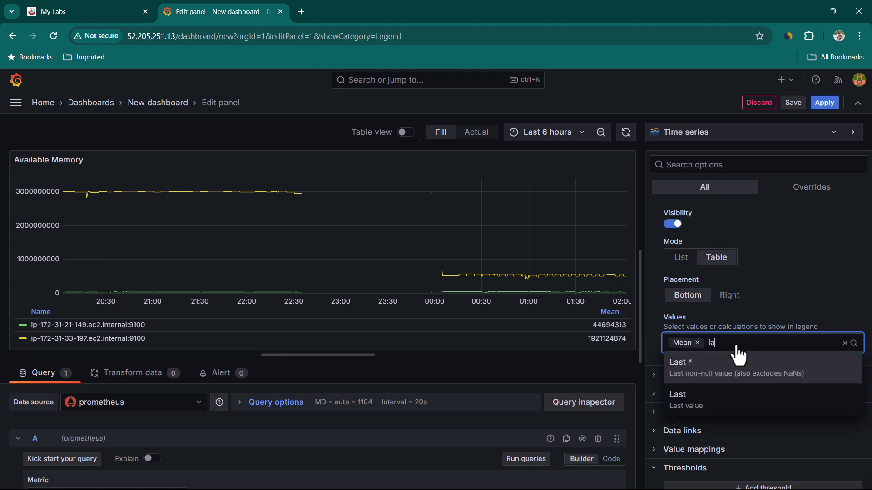
{"action": "left_click", "coordinate": [736, 399]}
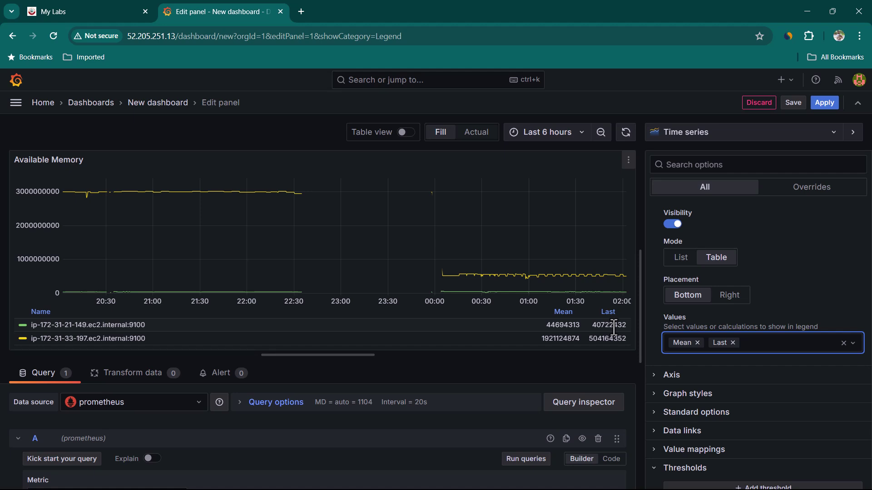
{"action": "left_click", "coordinate": [672, 374]}
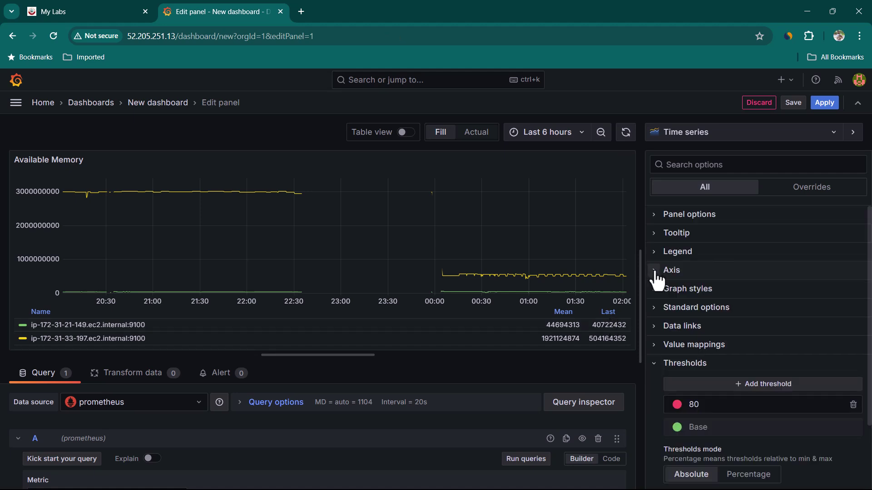
Look over the axis options, including placement, grid lines, color and scale, and collapse the section.
{"action": "left_click", "coordinate": [655, 278]}
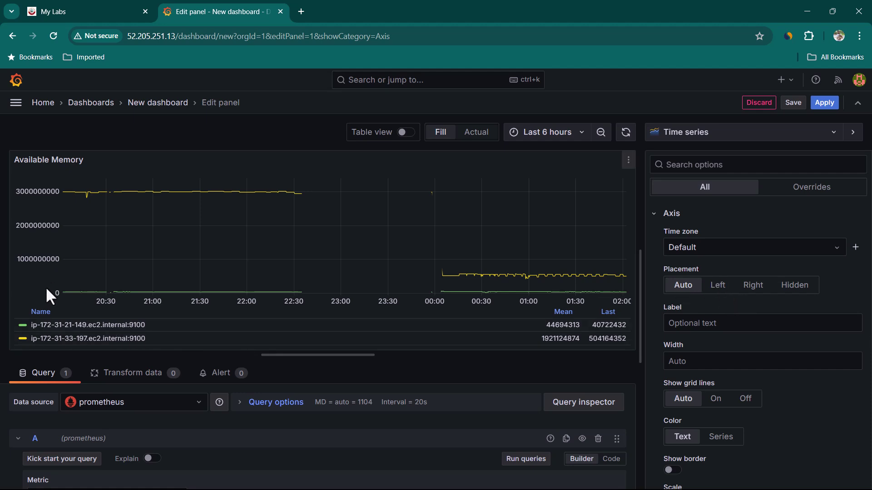
{"action": "scroll", "coordinate": [703, 335], "scroll_direction": "down", "scroll_amount": 3}
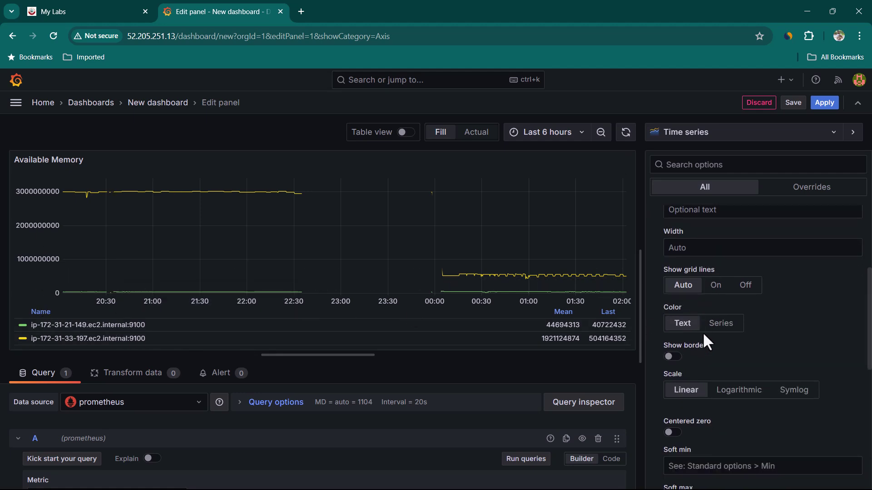
{"action": "scroll", "coordinate": [703, 334], "scroll_direction": "up", "scroll_amount": 1}
{"action": "scroll", "coordinate": [702, 336], "scroll_direction": "up", "scroll_amount": 2}
{"action": "left_click", "coordinate": [651, 277]}
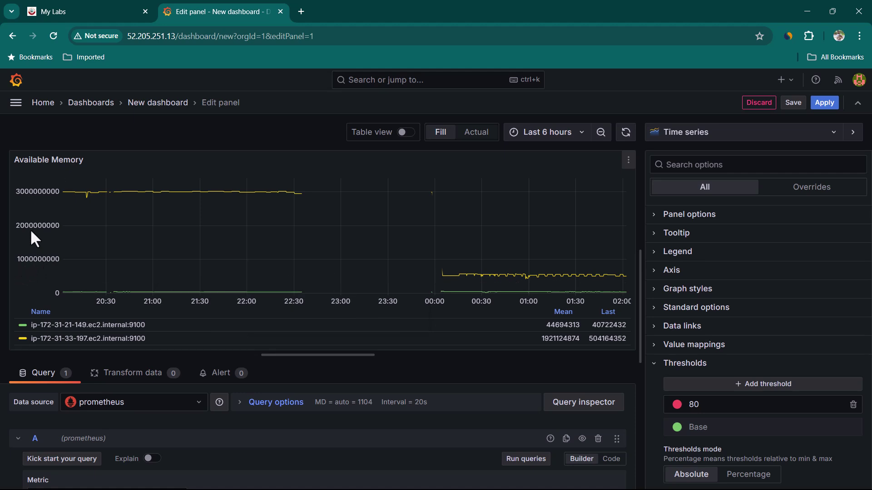
Set the panel's unit to bytes(IEC) in the standard options.
{"action": "left_click", "coordinate": [654, 310]}
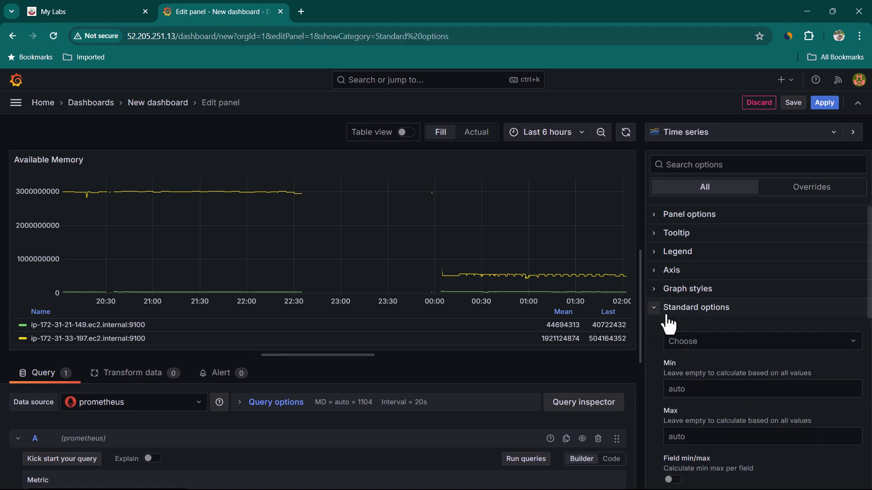
{"action": "left_click", "coordinate": [720, 342]}
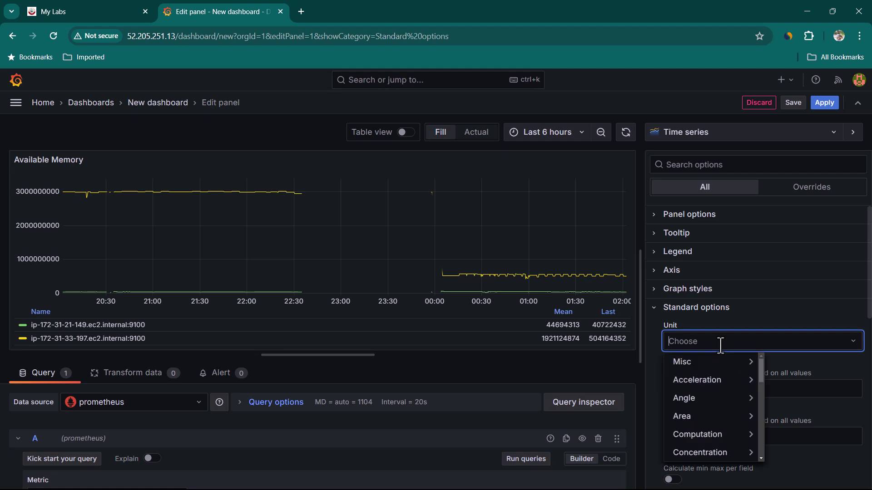
{"action": "type", "text": "byte"}
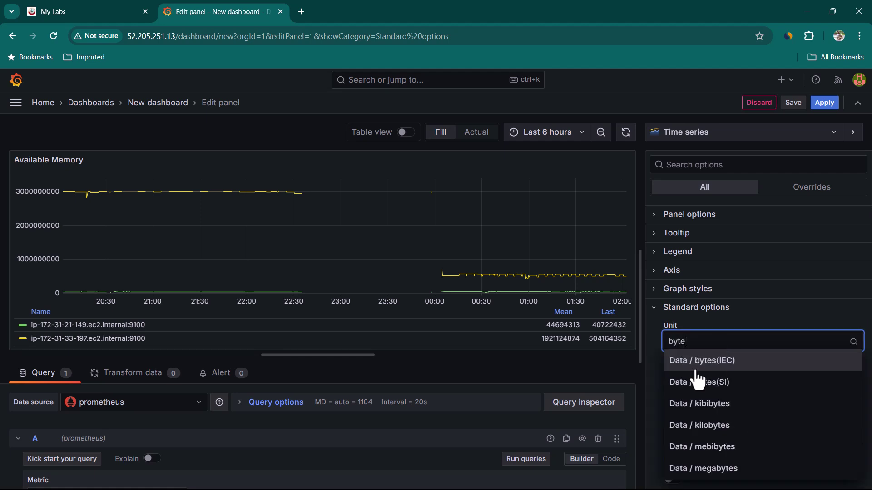
{"action": "left_click", "coordinate": [746, 363]}
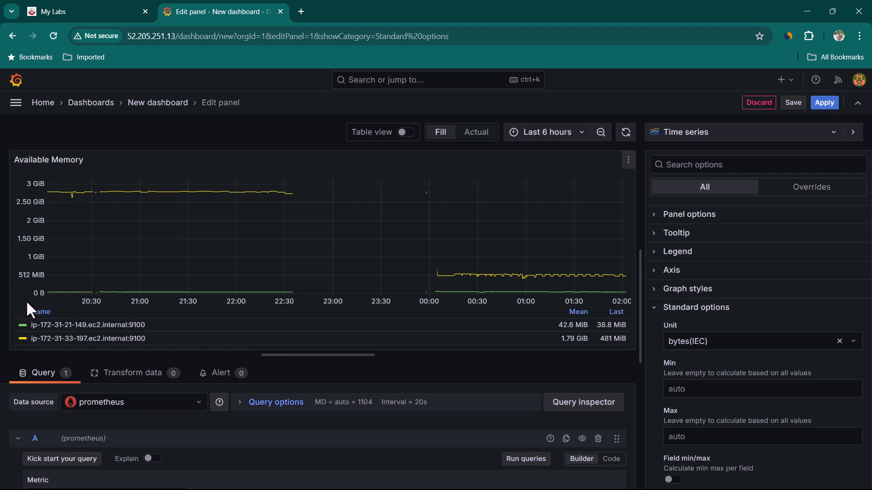
Check the axis settings again and close them.
{"action": "left_click", "coordinate": [656, 270]}
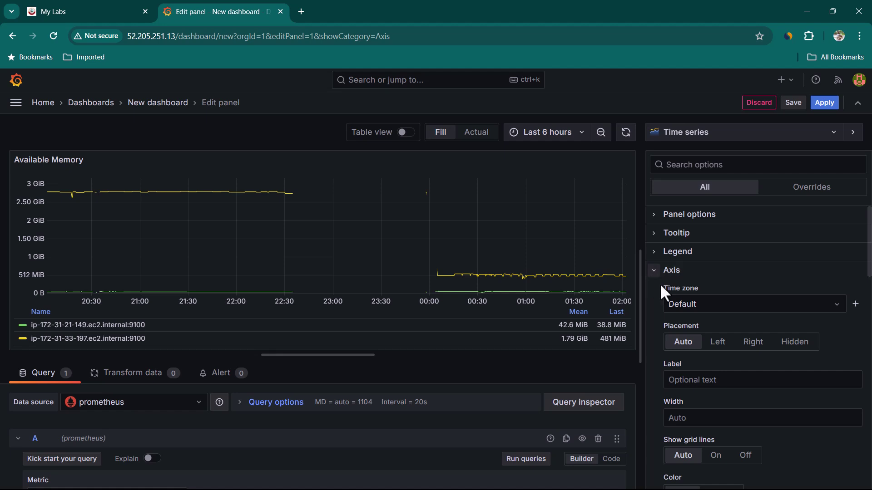
{"action": "scroll", "coordinate": [734, 322], "scroll_direction": "down", "scroll_amount": 3}
{"action": "left_click", "coordinate": [648, 278]}
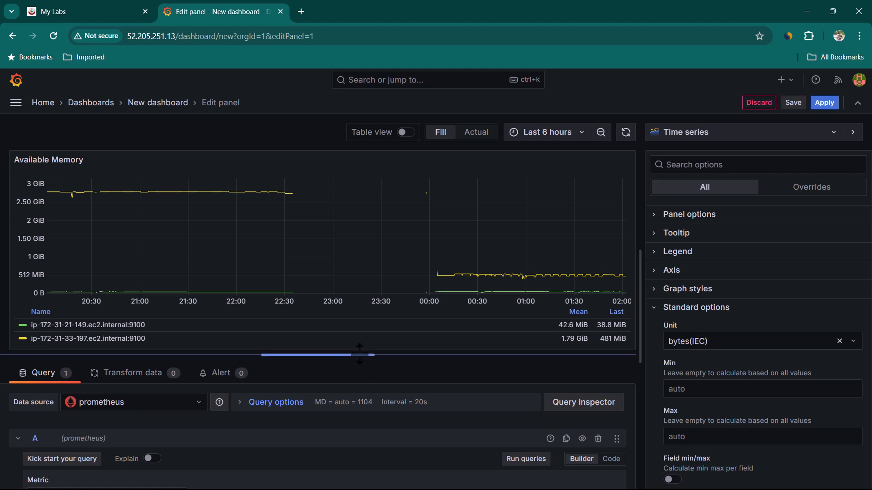
Shrink the graph preview to reveal the query, enlarge it again, and collapse the standard options.
{"action": "left_click_drag", "start_coordinate": [365, 355], "coordinate": [367, 288]}
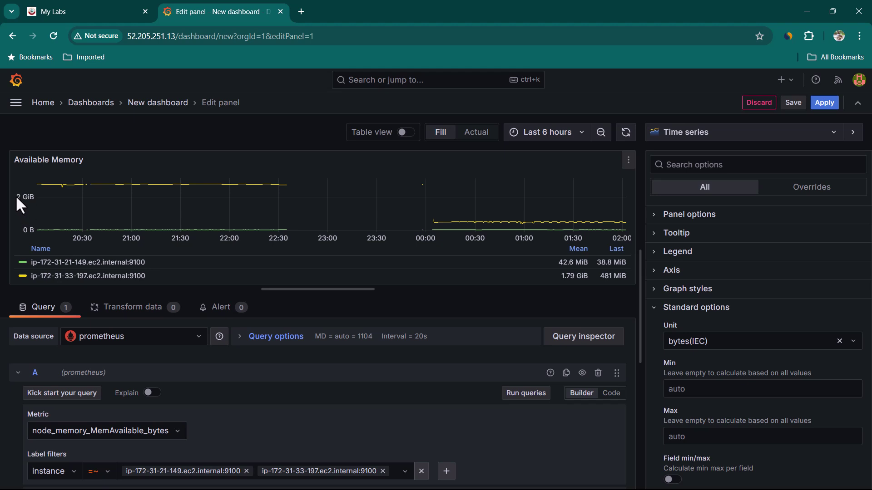
{"action": "left_click_drag", "start_coordinate": [318, 290], "coordinate": [347, 468]}
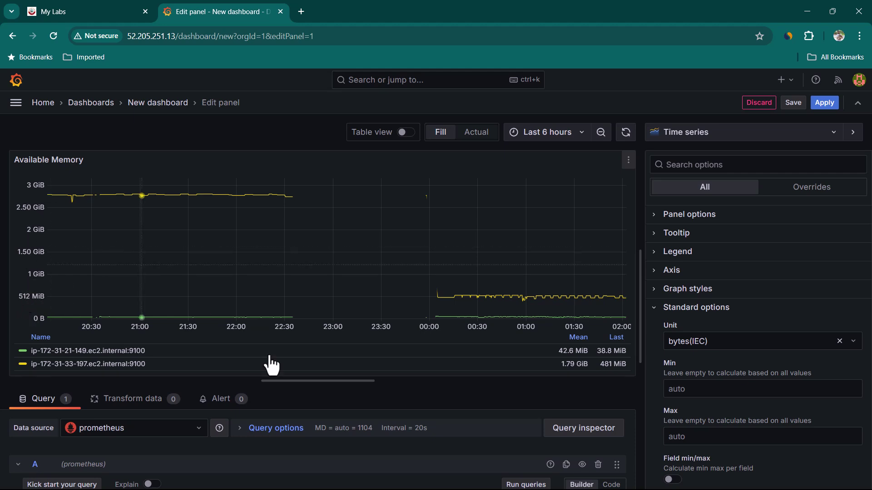
{"action": "left_click", "coordinate": [656, 306]}
Try the Bars and Points graph styles on the memory graph and restore Lines.
{"action": "left_click", "coordinate": [655, 291]}
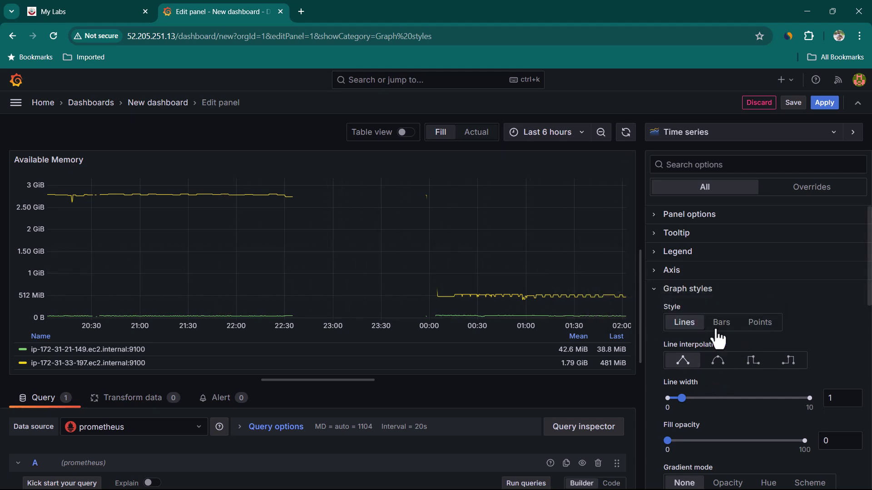
{"action": "scroll", "coordinate": [819, 337], "scroll_direction": "down", "scroll_amount": 1}
{"action": "scroll", "coordinate": [817, 328], "scroll_direction": "down", "scroll_amount": 1}
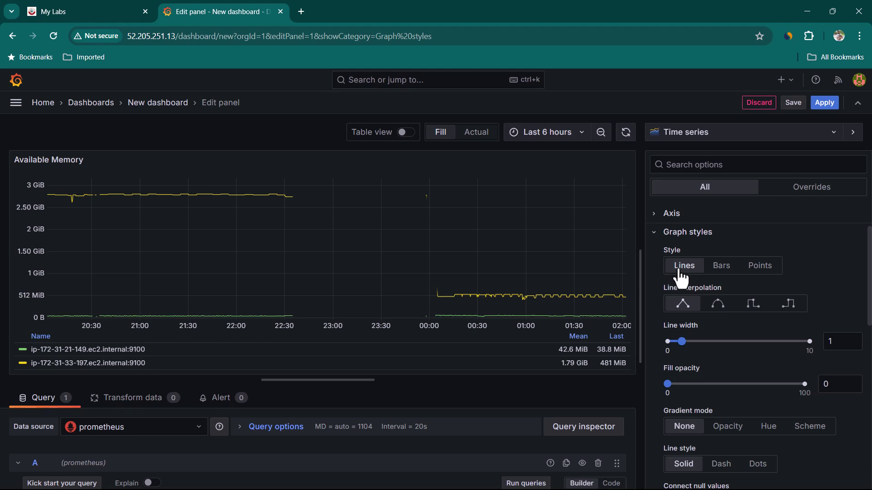
{"action": "left_click", "coordinate": [721, 267]}
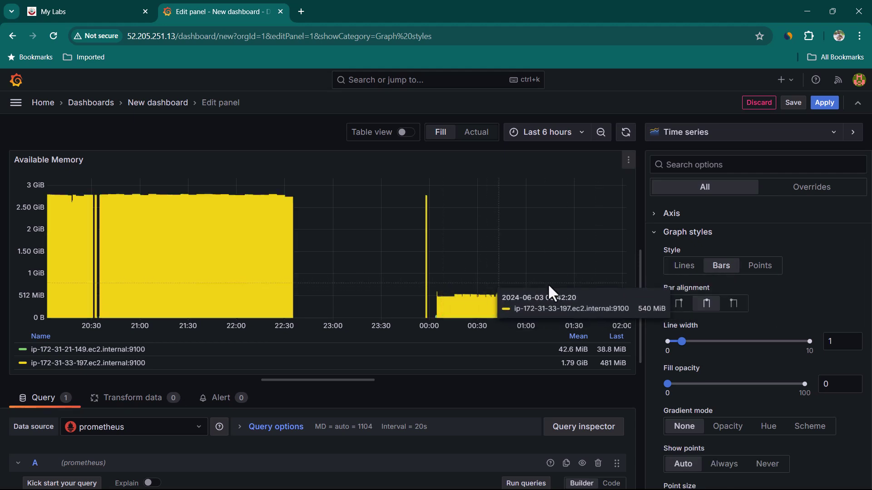
{"action": "left_click", "coordinate": [761, 268]}
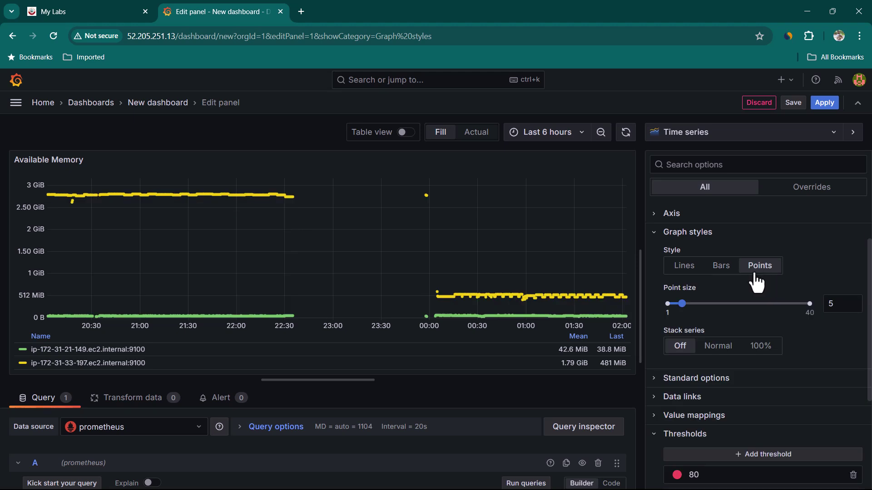
{"action": "left_click", "coordinate": [686, 268]}
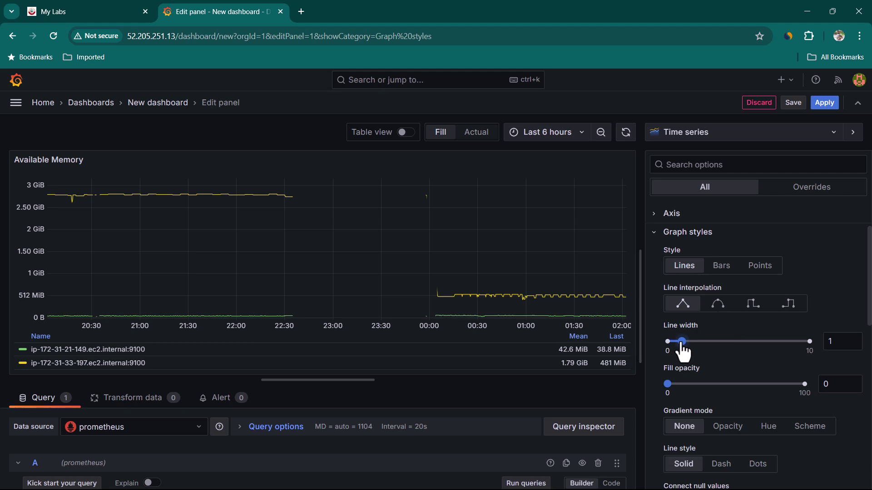
Set the graph's fill opacity to 10 and its gradient mode to Opacity.
{"action": "mouse_move", "coordinate": [682, 342]}
{"action": "left_mouse_down"}
{"action": "mouse_move", "coordinate": [728, 341]}
{"action": "mouse_move", "coordinate": [685, 342]}
{"action": "left_mouse_up"}
{"action": "left_click_drag", "start_coordinate": [667, 385], "coordinate": [681, 384]}
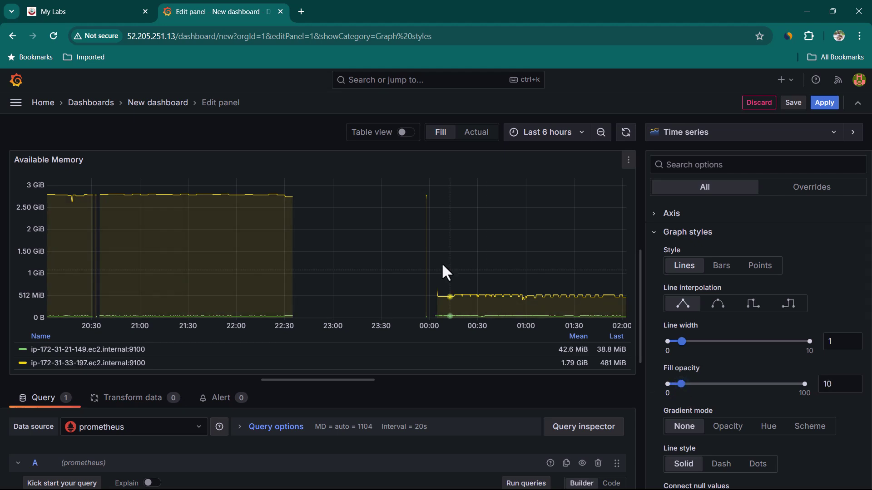
{"action": "scroll", "coordinate": [725, 404], "scroll_direction": "down", "scroll_amount": 3}
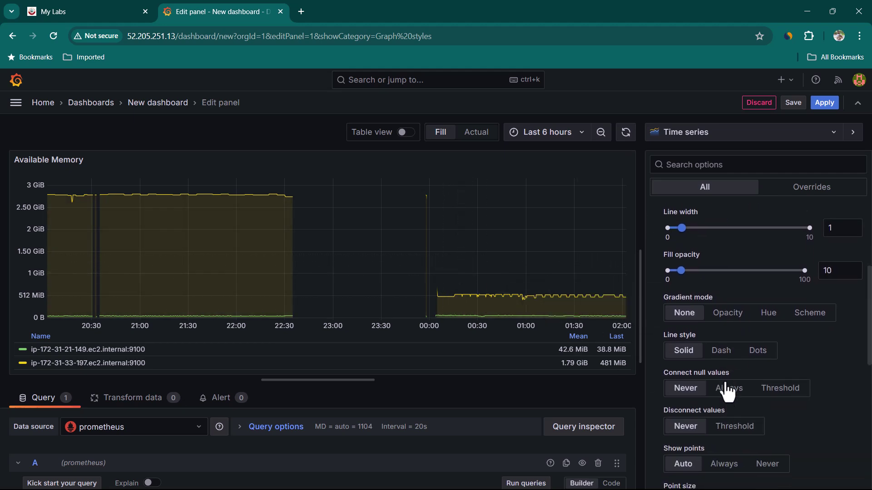
{"action": "scroll", "coordinate": [731, 285], "scroll_direction": "up", "scroll_amount": 1}
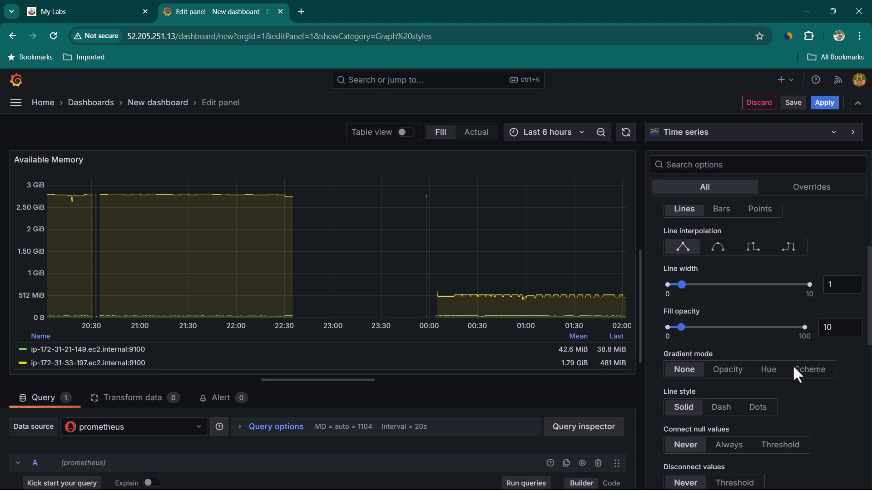
{"action": "scroll", "coordinate": [793, 368], "scroll_direction": "down", "scroll_amount": 1}
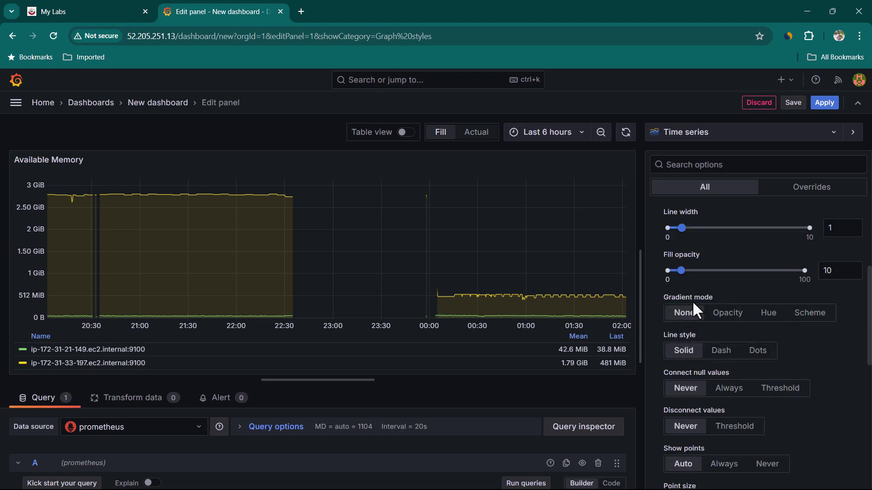
{"action": "left_click", "coordinate": [728, 316]}
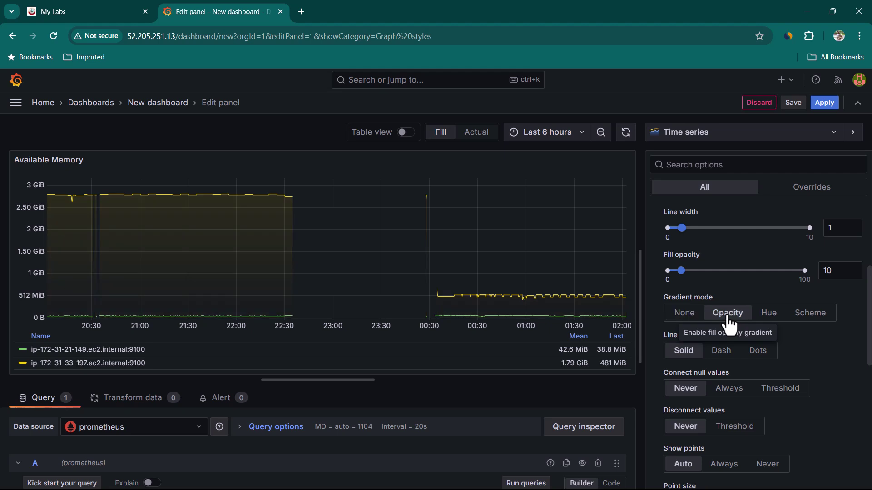
Try the Hue gradient mode on the memory graph, restore Opacity, and collapse the graph styles.
{"action": "left_click", "coordinate": [770, 317]}
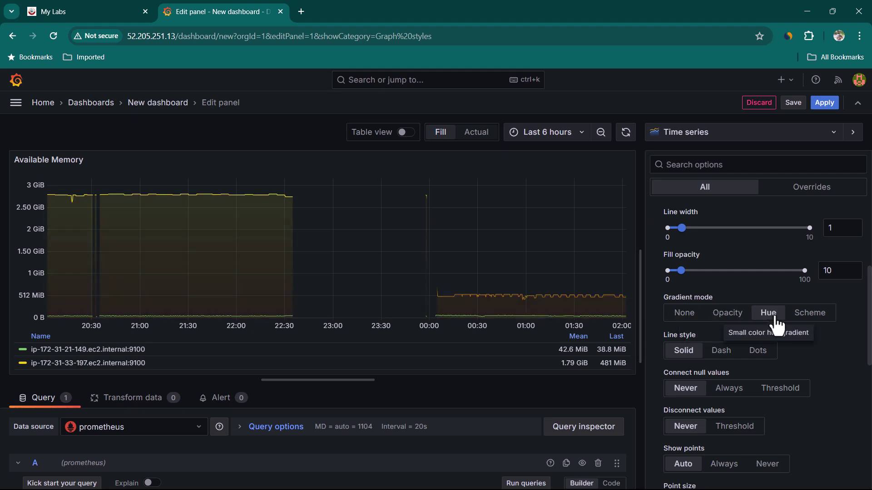
{"action": "left_click", "coordinate": [726, 314]}
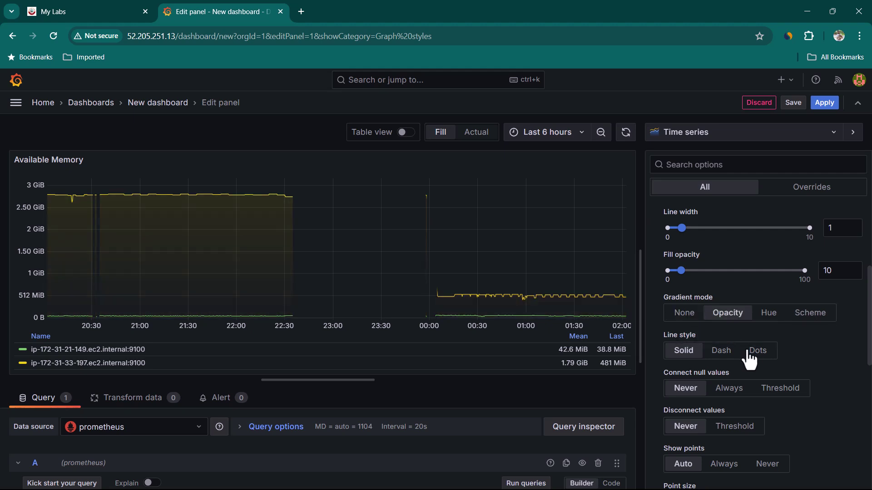
{"action": "scroll", "coordinate": [830, 366], "scroll_direction": "down", "scroll_amount": 3}
{"action": "scroll", "coordinate": [801, 353], "scroll_direction": "up", "scroll_amount": 8}
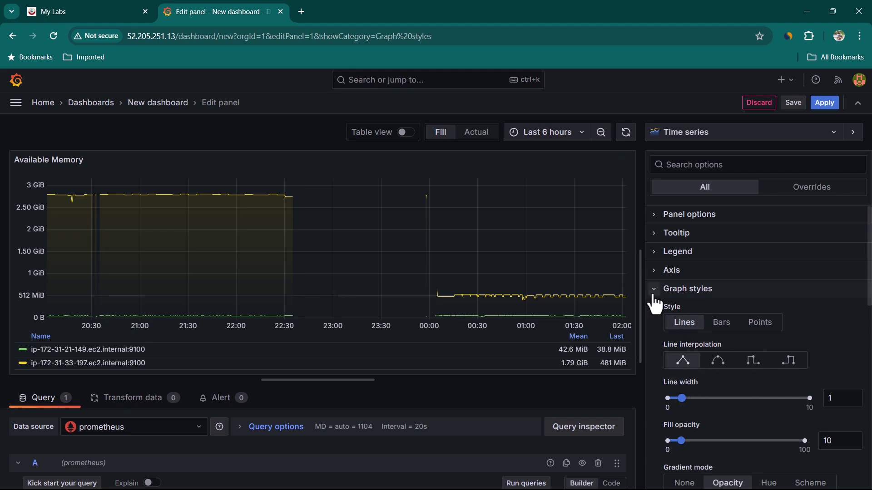
{"action": "scroll", "coordinate": [710, 395], "scroll_direction": "down", "scroll_amount": 5}
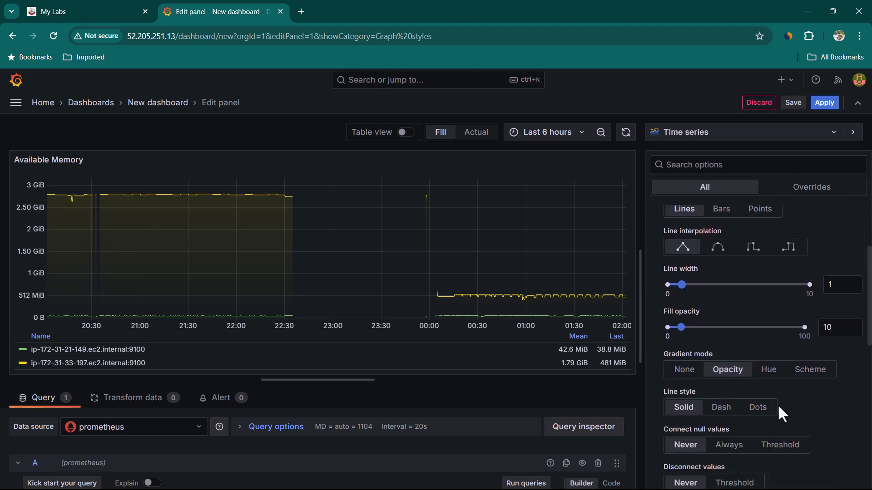
{"action": "scroll", "coordinate": [804, 407], "scroll_direction": "down", "scroll_amount": 1}
{"action": "scroll", "coordinate": [804, 407], "scroll_direction": "up", "scroll_amount": 1}
{"action": "scroll", "coordinate": [805, 410], "scroll_direction": "up", "scroll_amount": 3}
{"action": "left_click", "coordinate": [653, 234]}
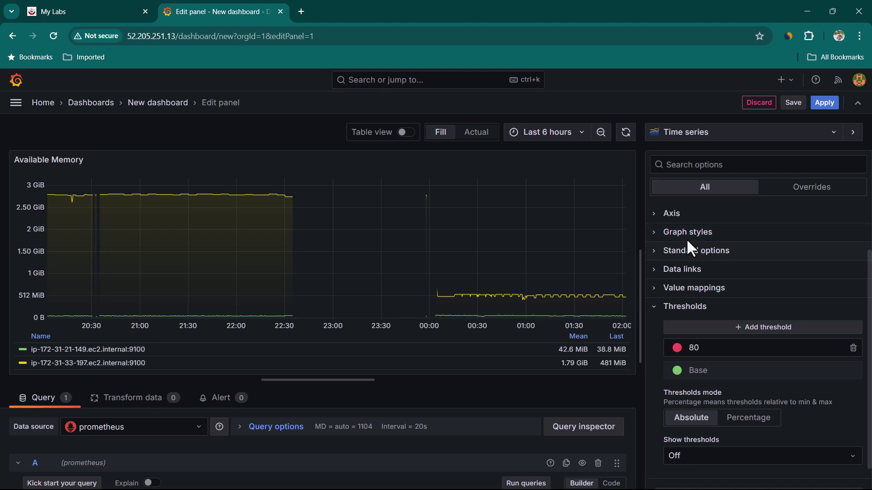
Check the data links and value mappings settings of the panel and collapse both again.
{"action": "left_click", "coordinate": [654, 272]}
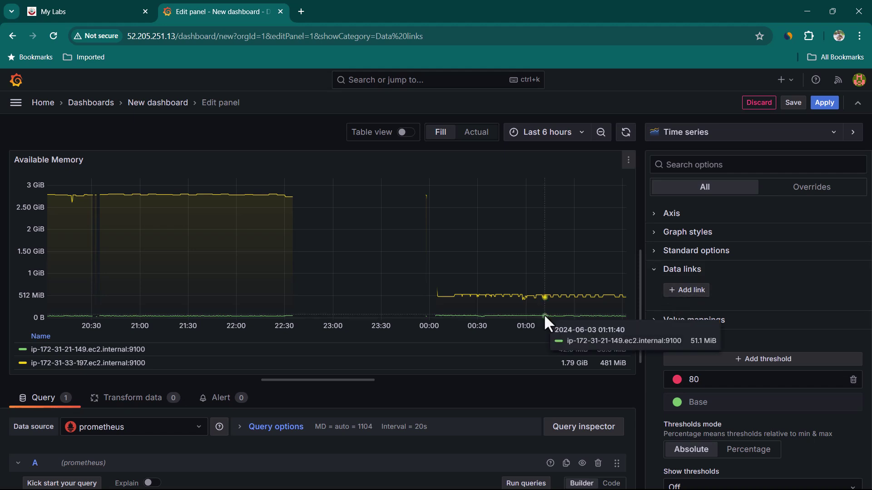
{"action": "left_click", "coordinate": [654, 272]}
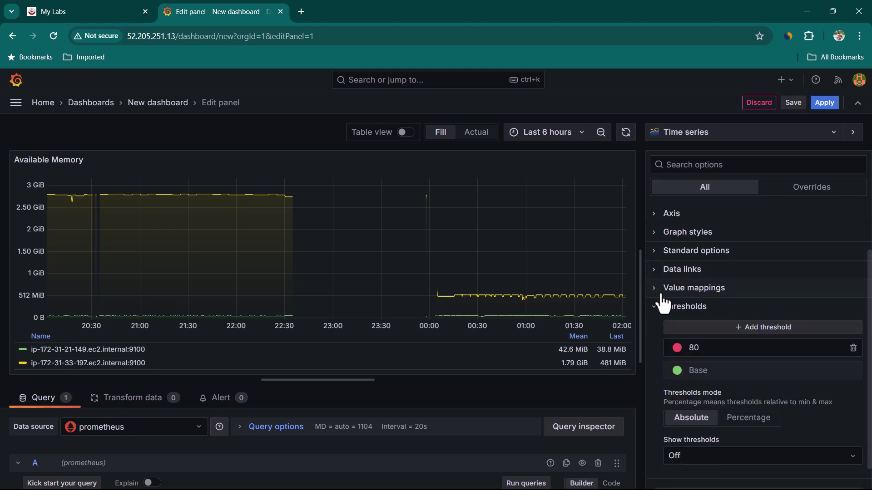
{"action": "left_click", "coordinate": [661, 294]}
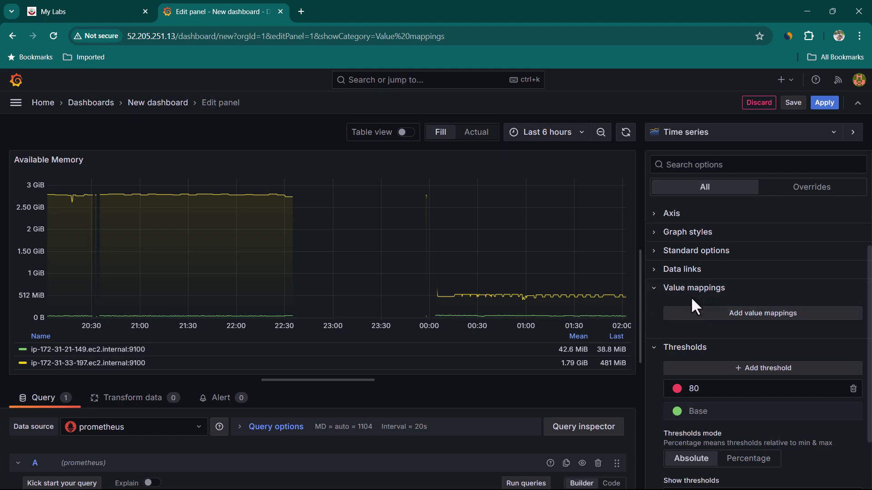
{"action": "left_click", "coordinate": [721, 290]}
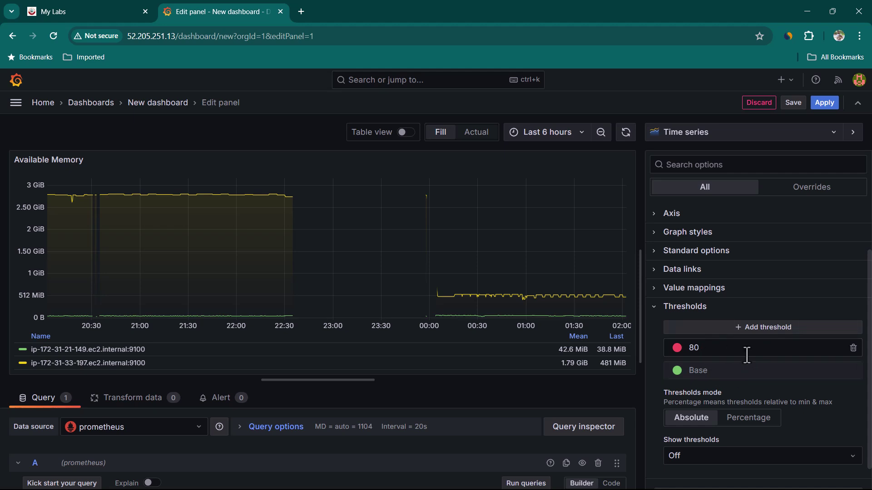
Collapse the thresholds, check the panel's overrides, and return to the full set of options.
{"action": "left_click", "coordinate": [684, 306]}
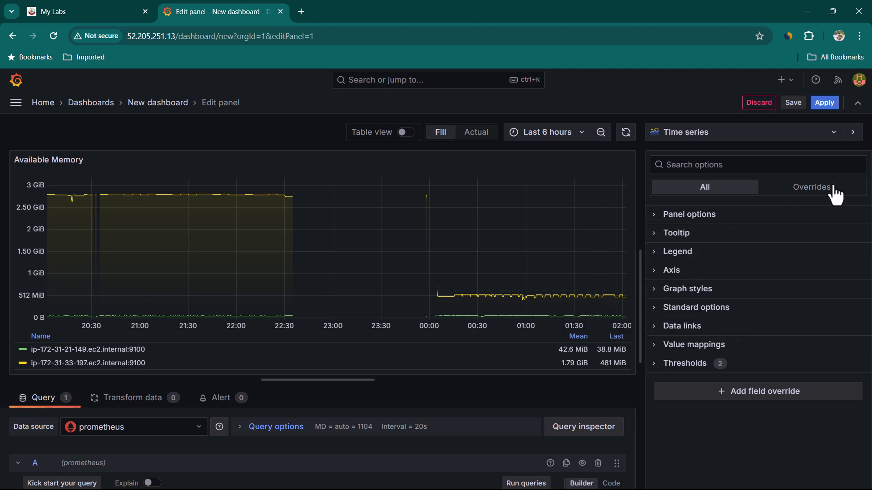
{"action": "left_click", "coordinate": [810, 192]}
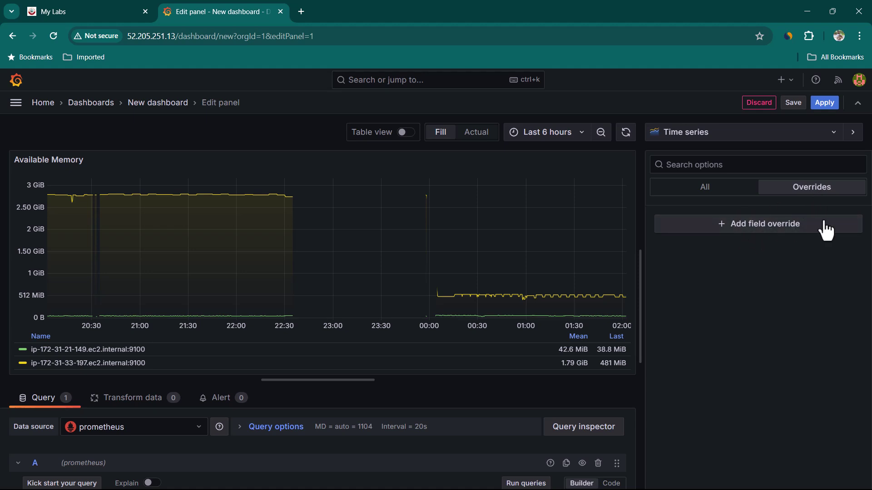
{"action": "left_click", "coordinate": [715, 194]}
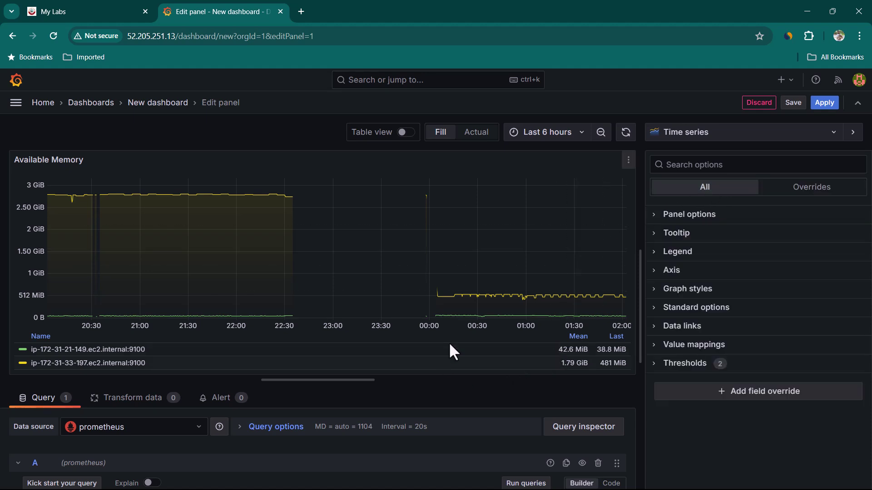
Save the dashboard in the Dashboards folder with the title Grafana Demo.
{"action": "left_click", "coordinate": [794, 104]}
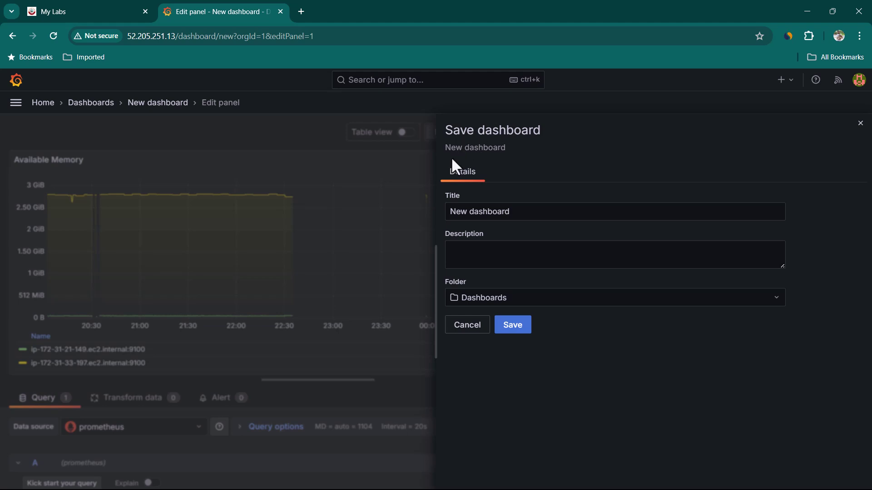
{"action": "left_click", "coordinate": [545, 213]}
{"action": "key", "text": "ctrl+a"}
{"action": "key", "text": "BackSpace"}
{"action": "type", "text": "Grafa"}
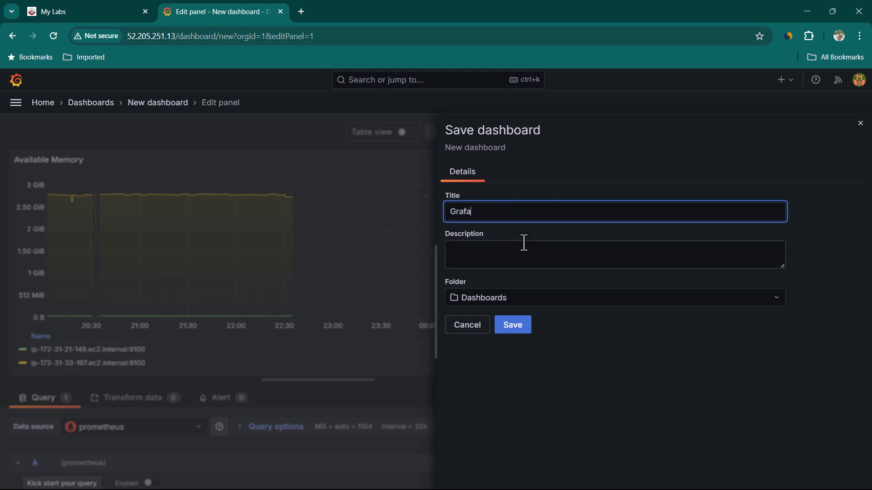
{"action": "type", "text": "na Demo"}
{"action": "left_click", "coordinate": [580, 300]}
{"action": "left_click", "coordinate": [526, 333]}
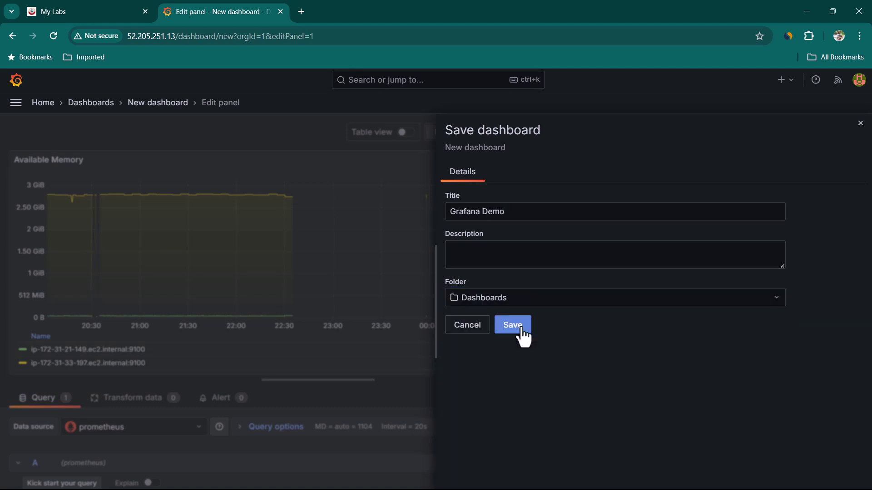
{"action": "left_click", "coordinate": [522, 329]}
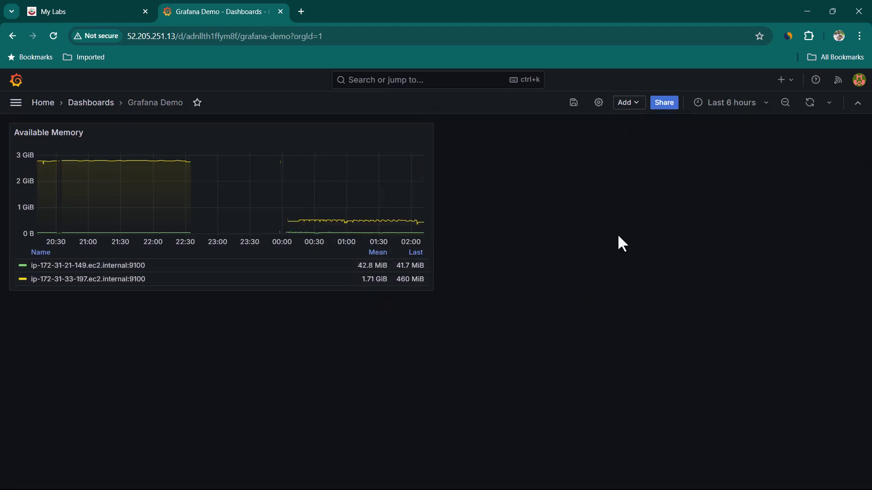
Mark the Grafana Demo dashboard as a favorite.
{"action": "left_click_drag", "start_coordinate": [128, 103], "coordinate": [180, 105]}
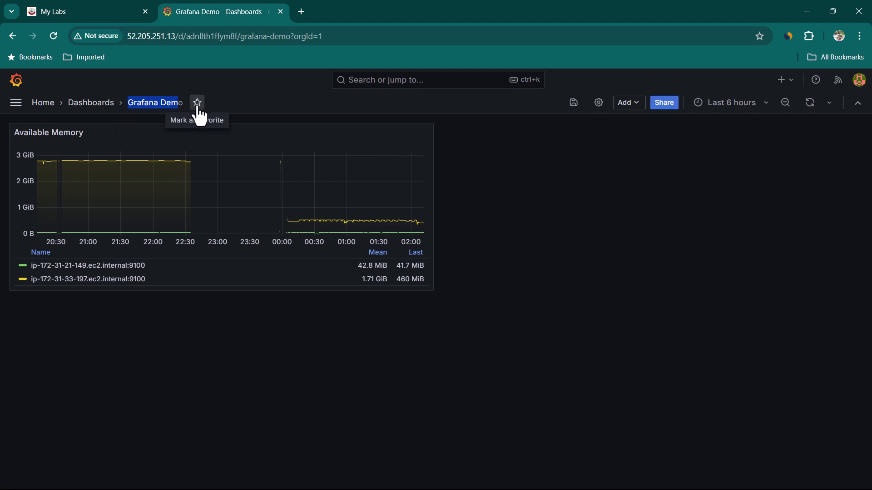
{"action": "left_click", "coordinate": [198, 109]}
Look up the saved dashboard in the dashboards list and among the starred entries of the navigation.
{"action": "left_click", "coordinate": [17, 104]}
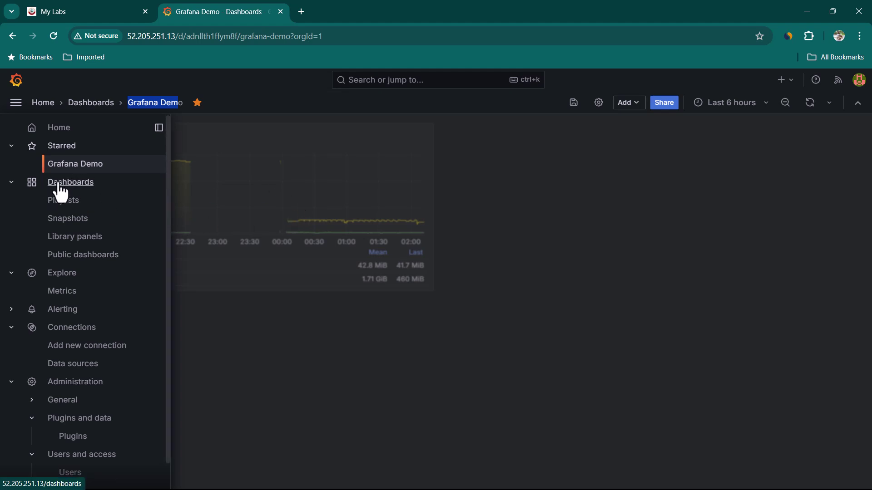
{"action": "left_click", "coordinate": [60, 183]}
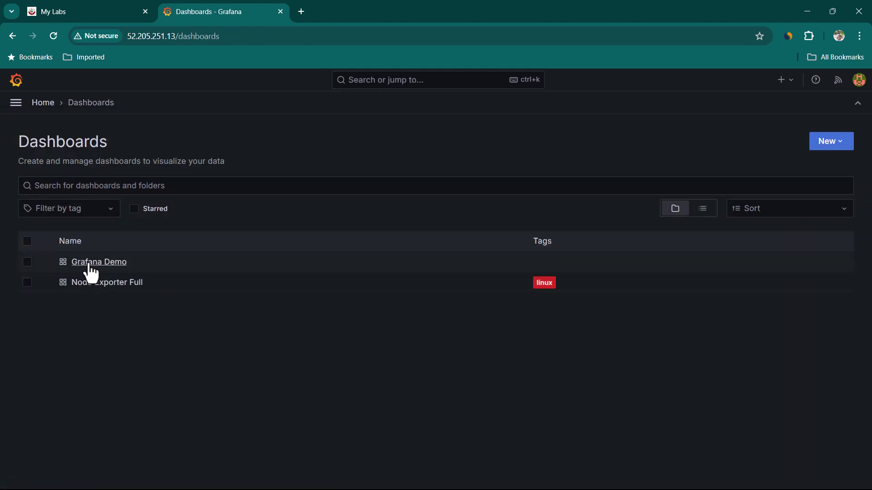
{"action": "left_click", "coordinate": [16, 104]}
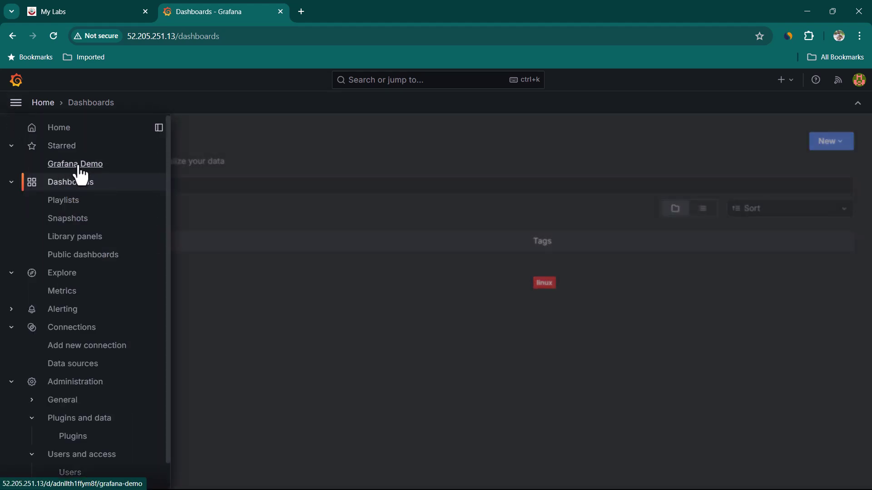